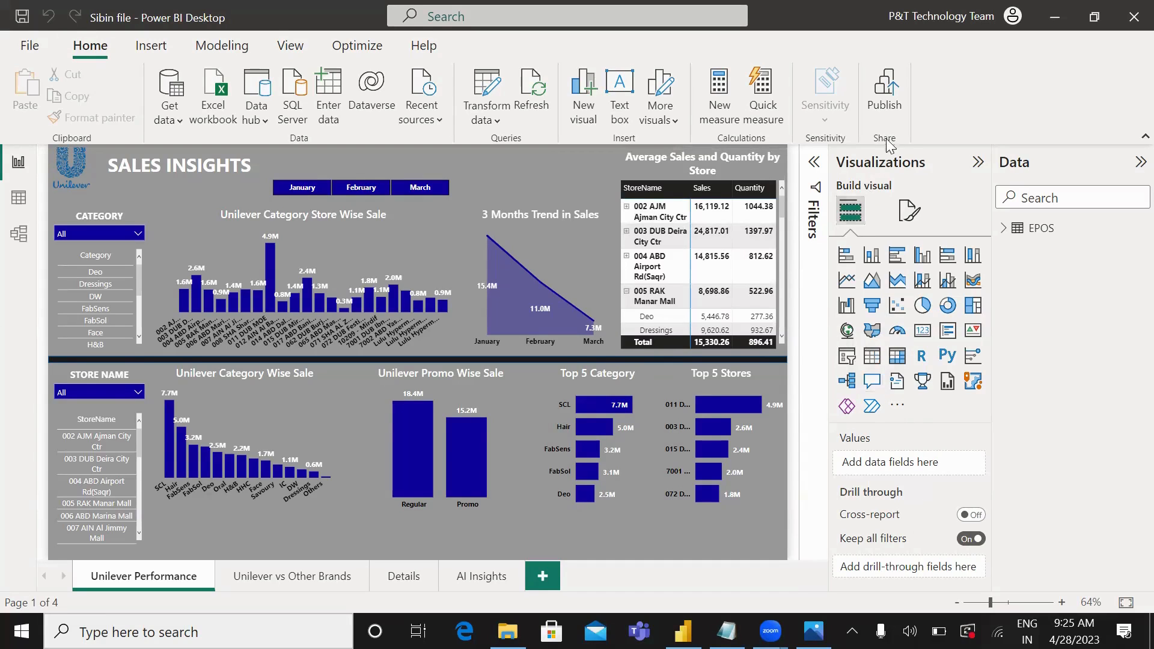
Step: Collapse the Visualizations pane to give the Sales Insights report page more room
click(977, 163)
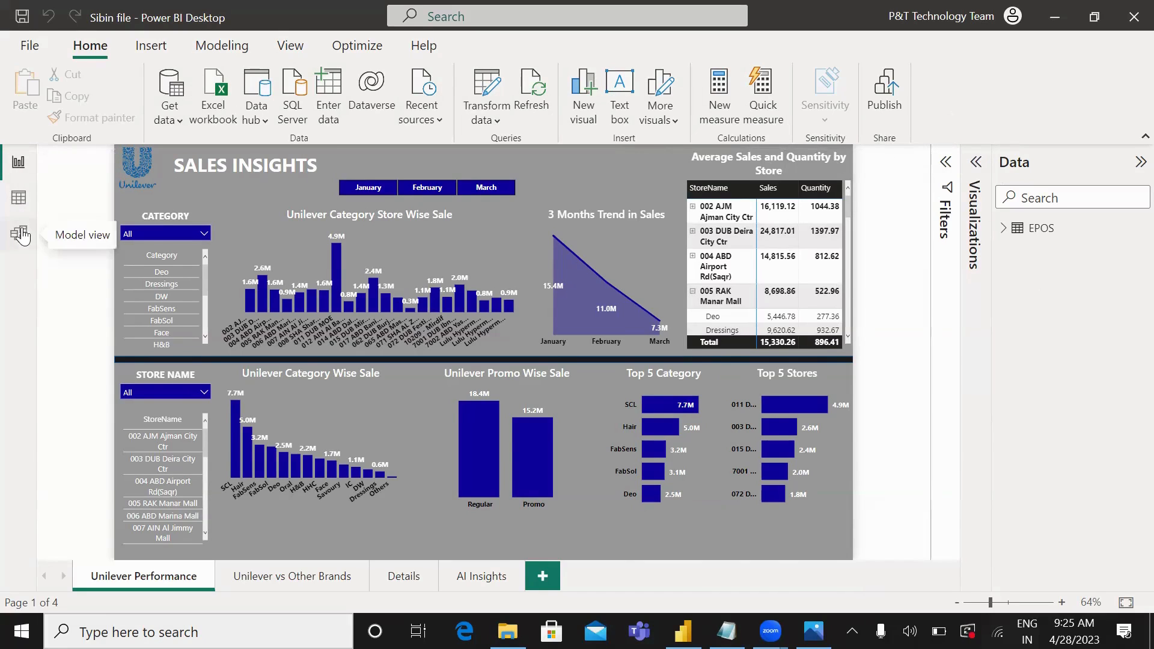
click(151, 46)
click(219, 48)
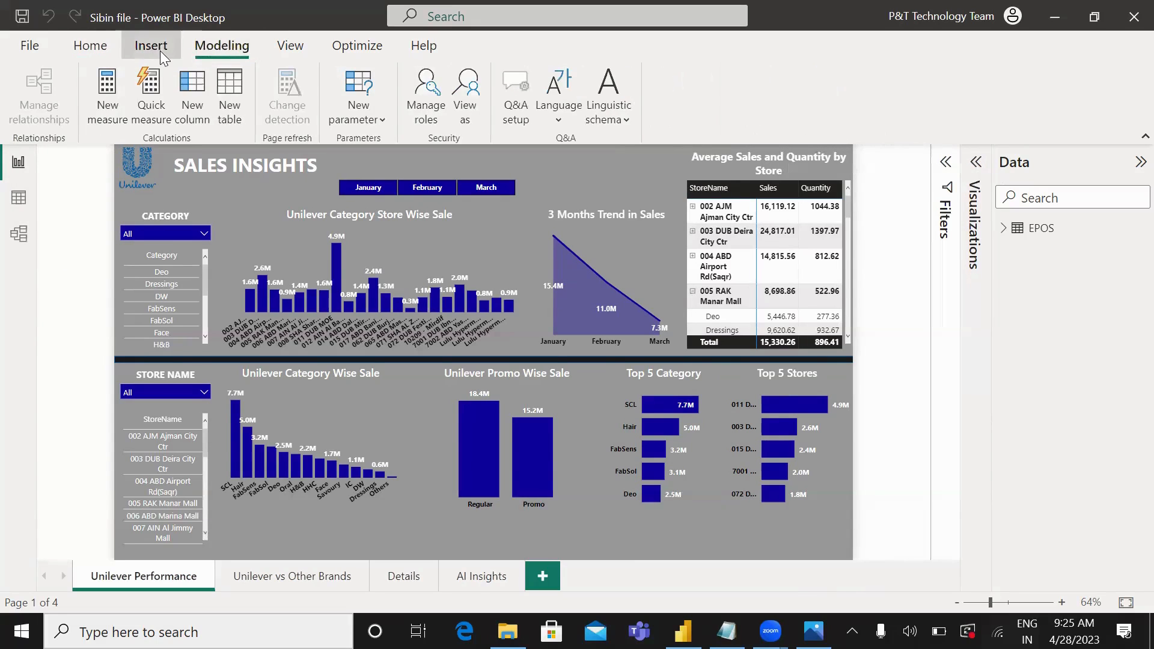
click(157, 48)
click(88, 48)
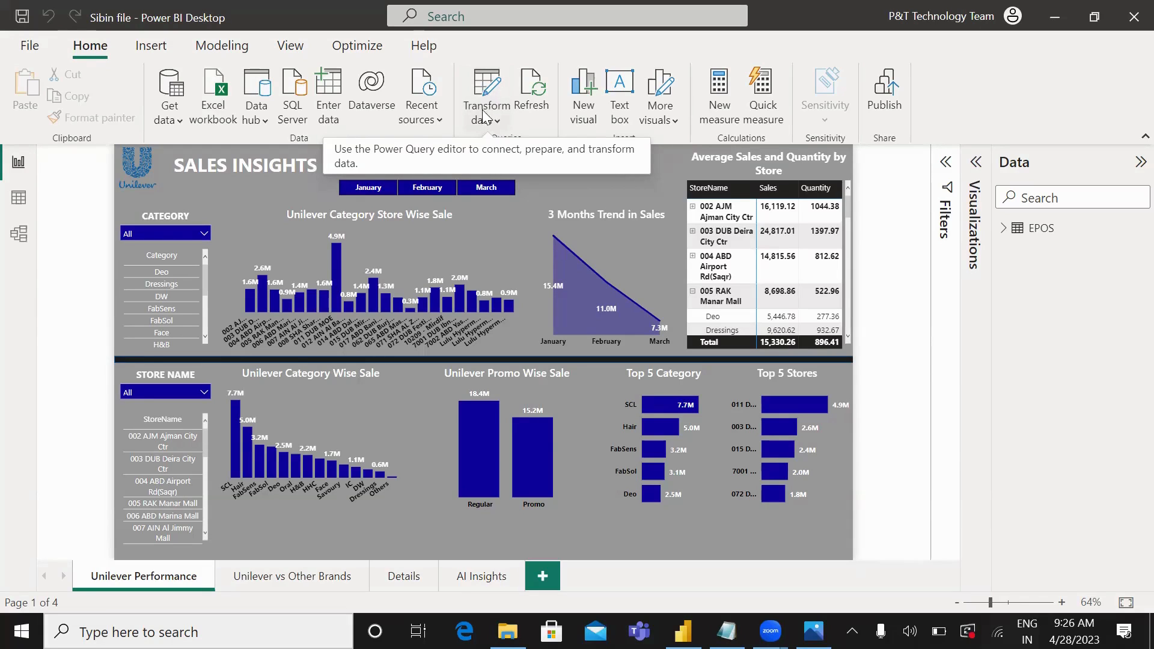
Step: Open the Power Query editor on the EPOS query and bring up the full Get Data source list
click(488, 89)
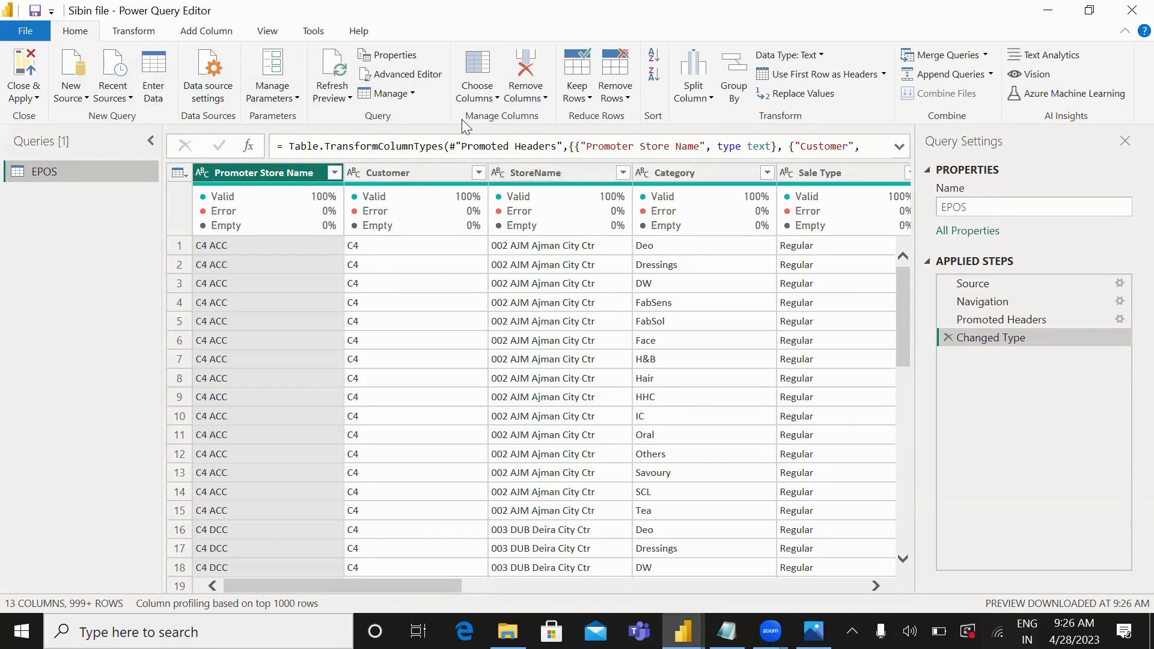
click(72, 100)
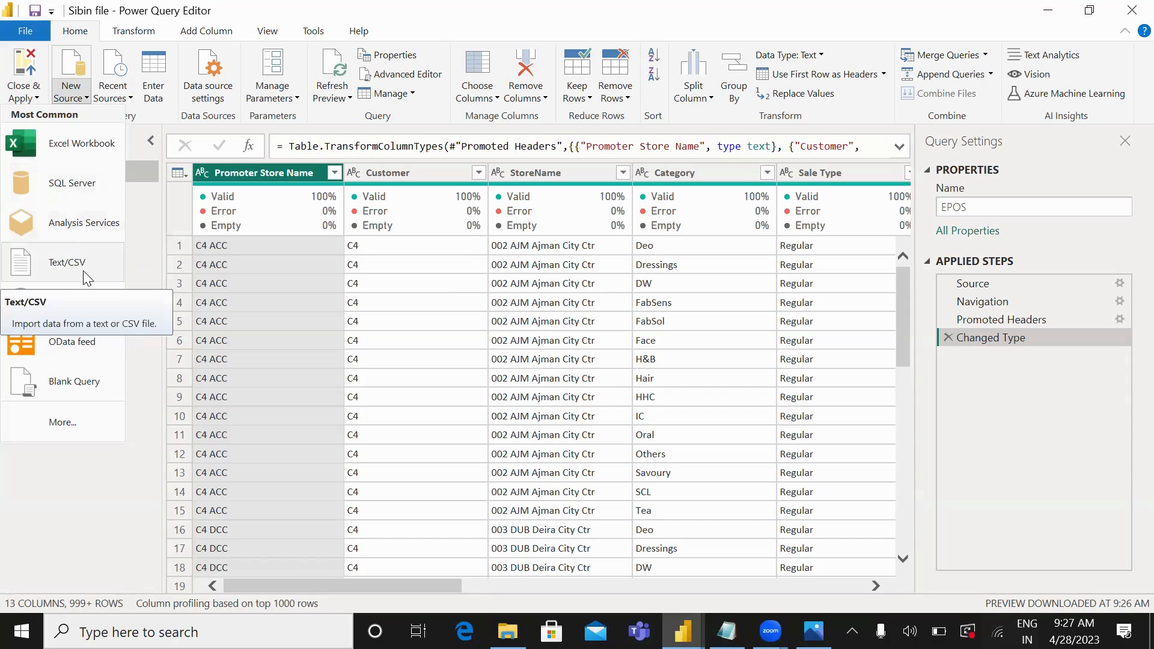
click(63, 430)
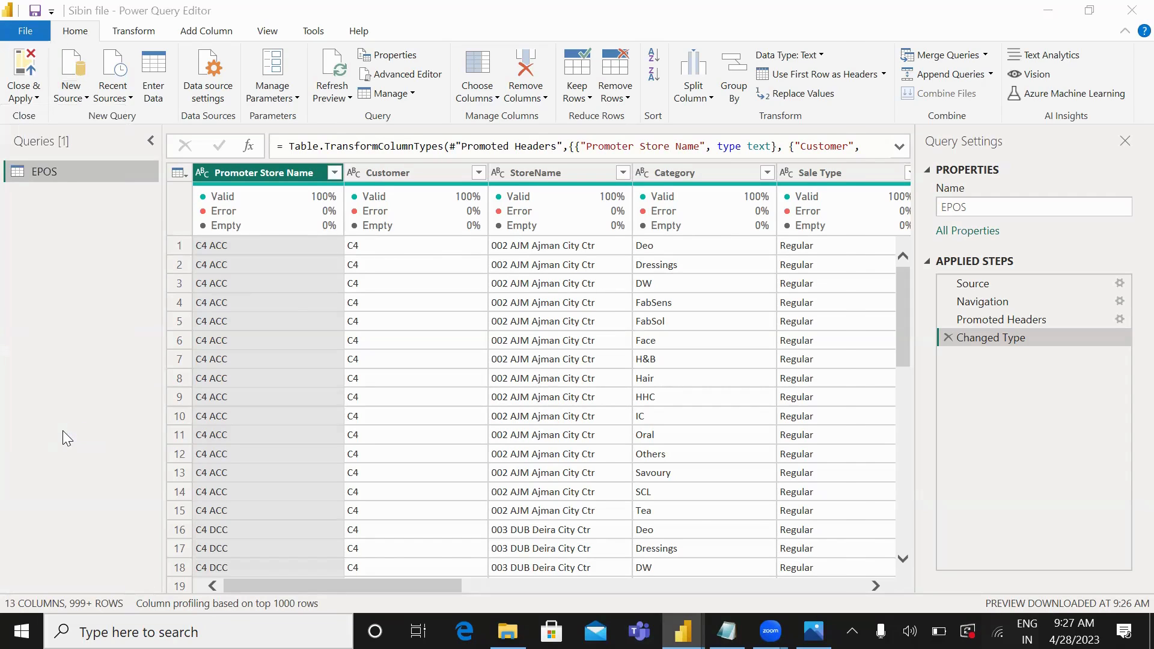
Step: Examine the full range of data source connectors, from files and databases to Azure and online services
scroll(565, 404, down, 3)
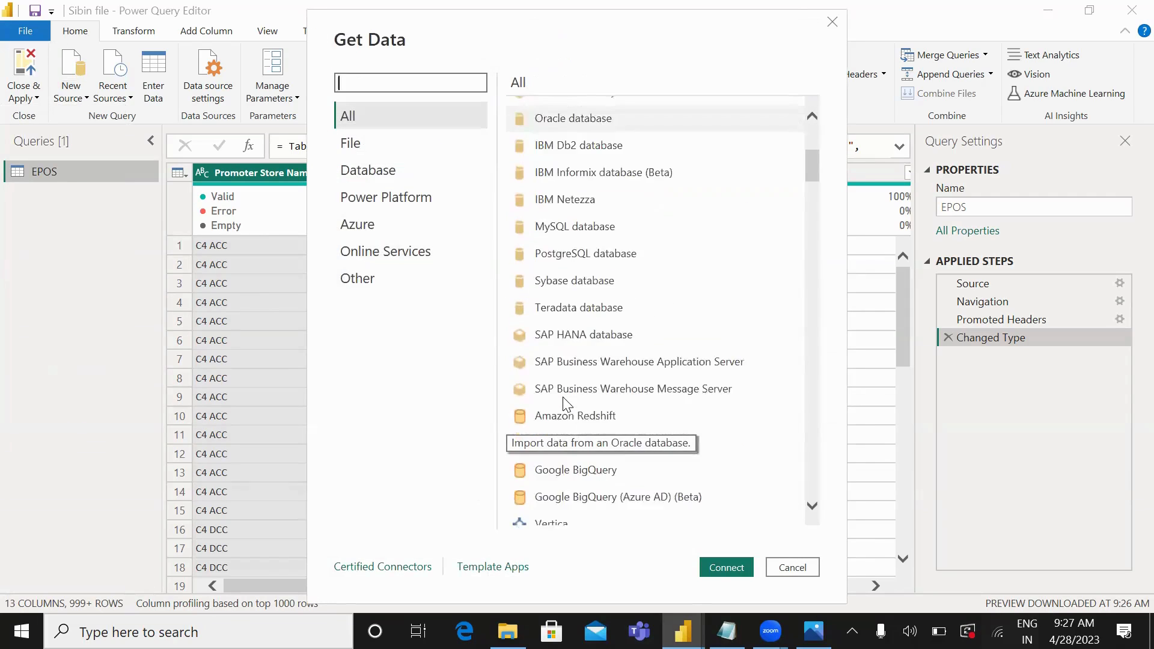
scroll(565, 404, down, 10)
scroll(548, 211, up, 15)
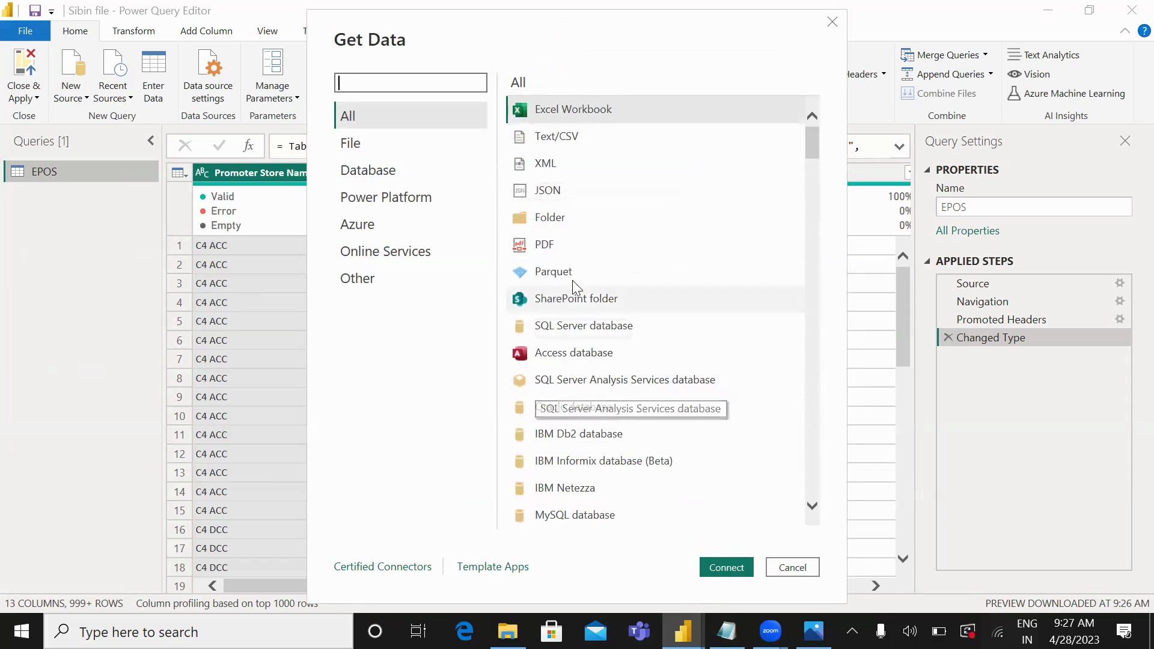
scroll(605, 433, down, 2)
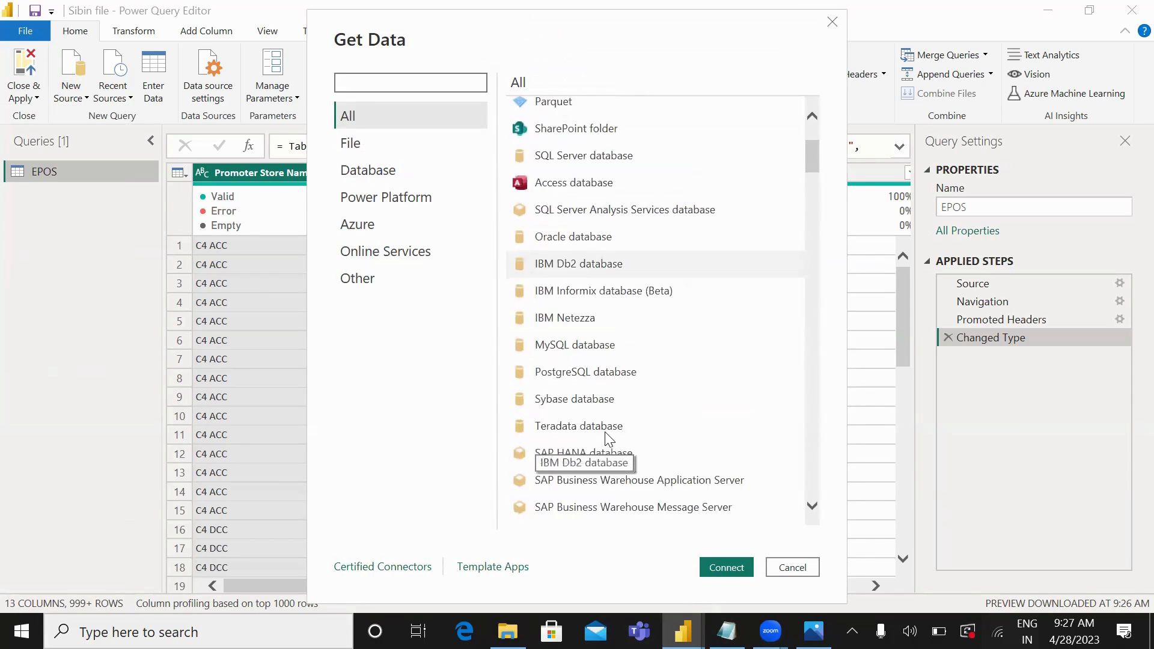
scroll(605, 432, down, 3)
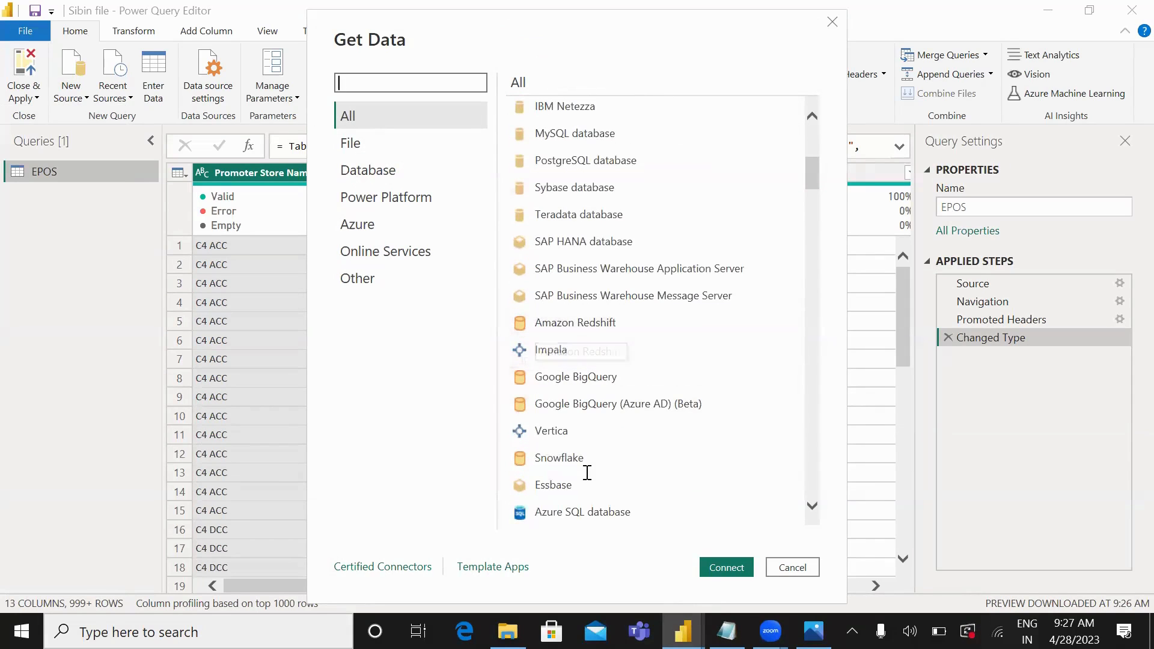
scroll(544, 391, down, 3)
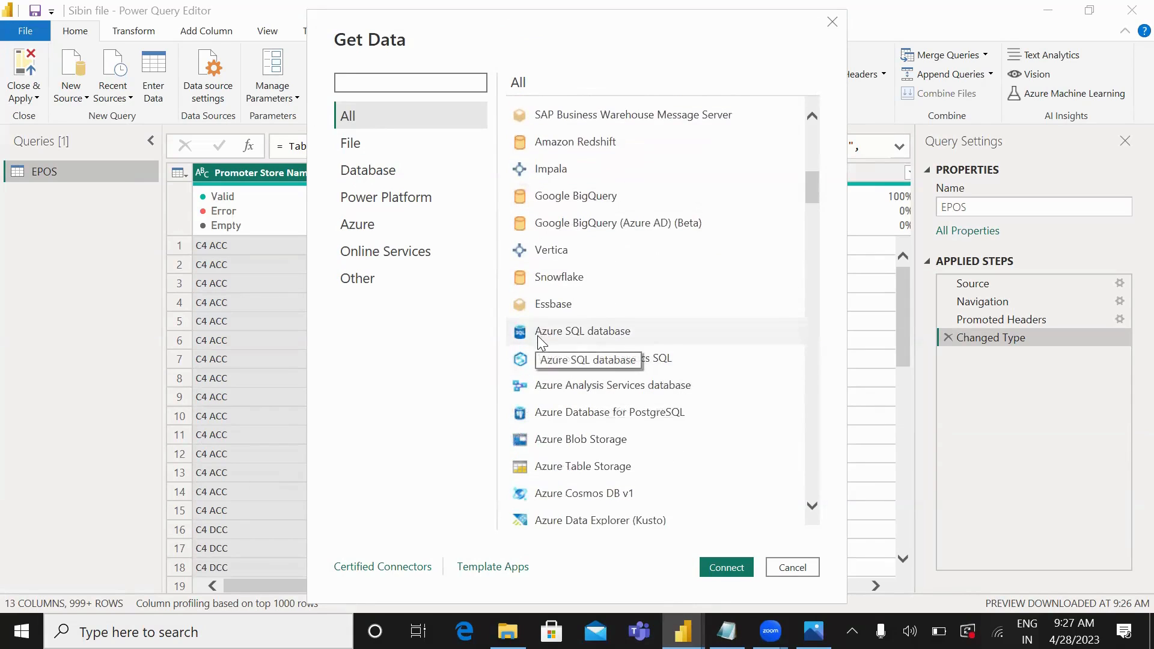
scroll(551, 368, down, 2)
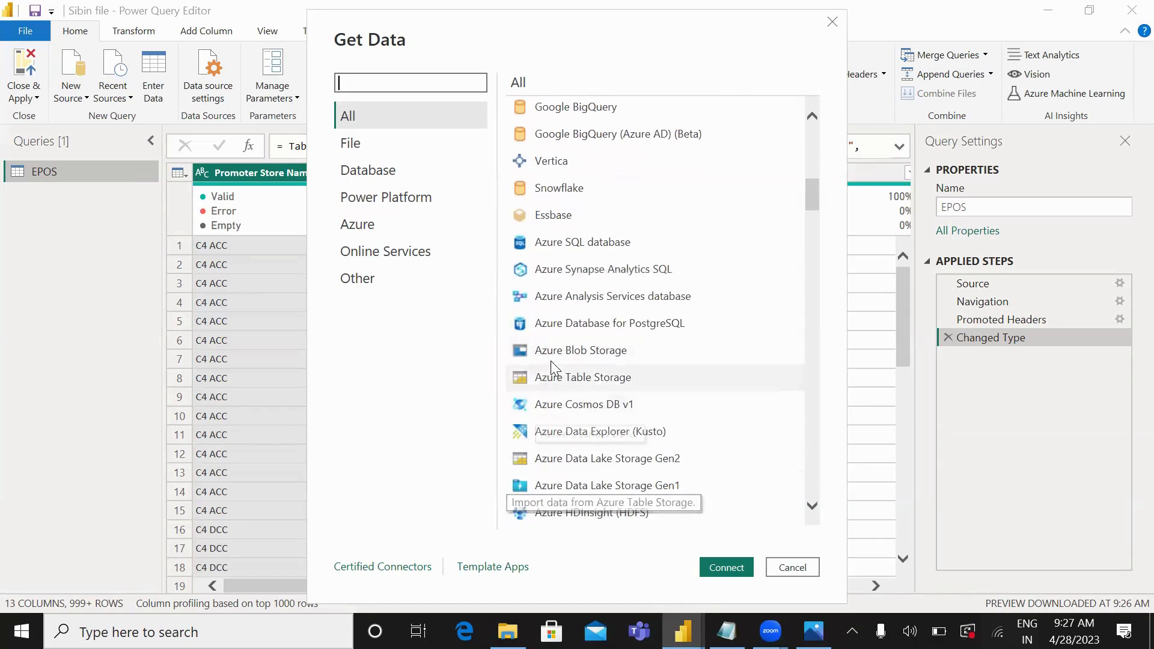
scroll(591, 471, down, 8)
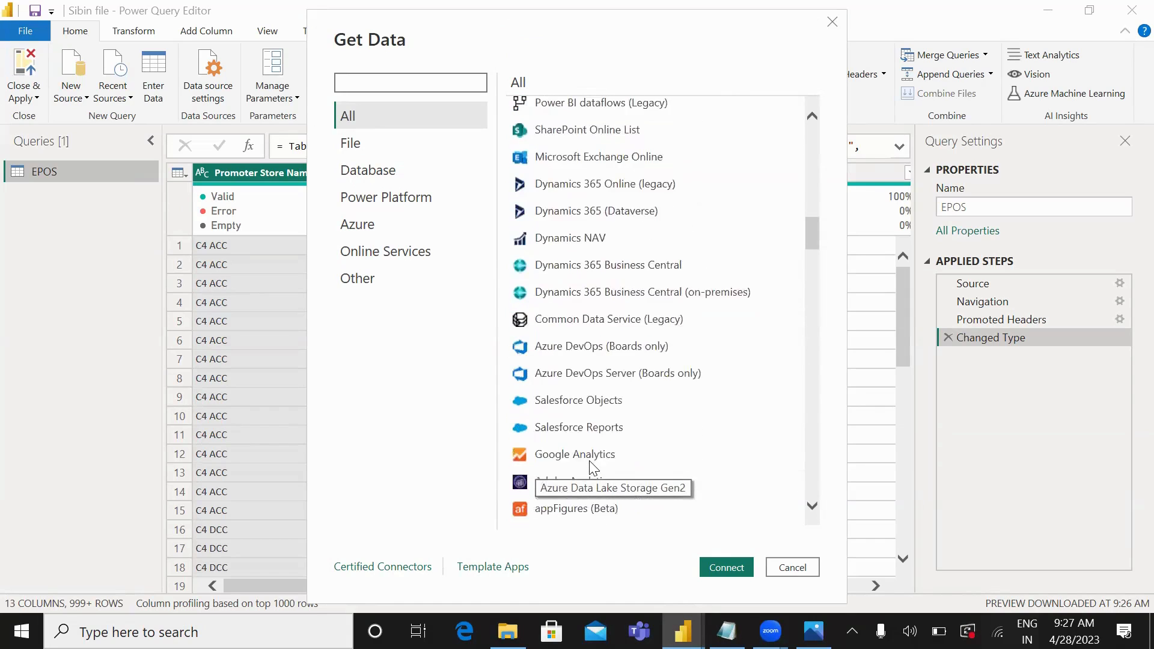
scroll(592, 468, down, 4)
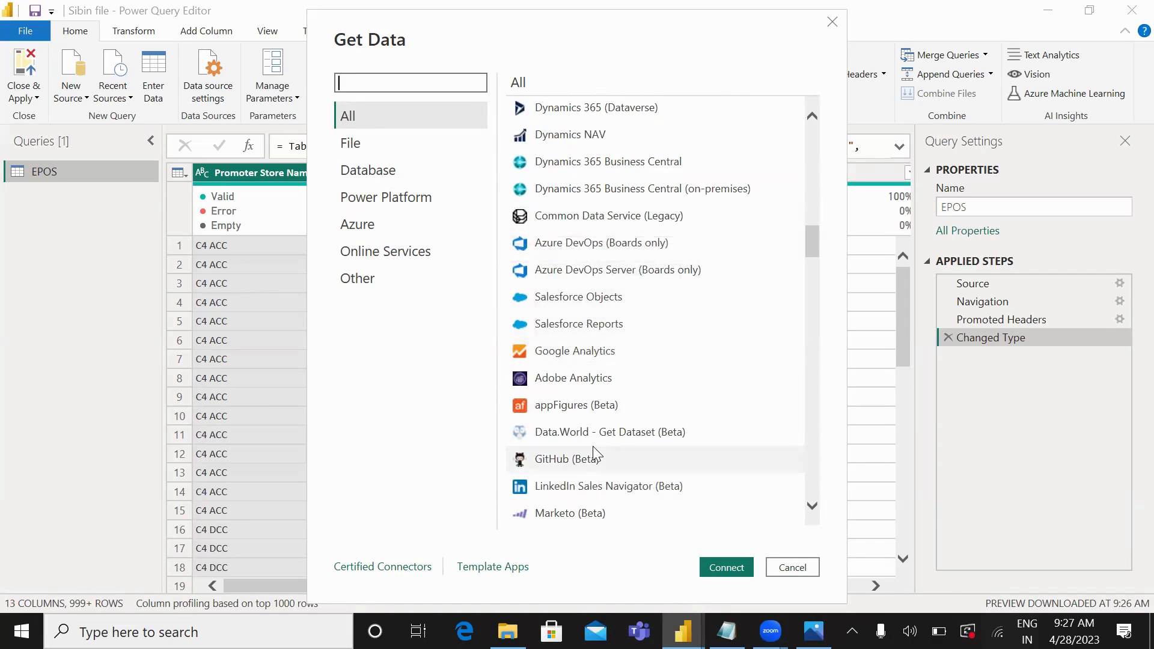
scroll(595, 457, down, 5)
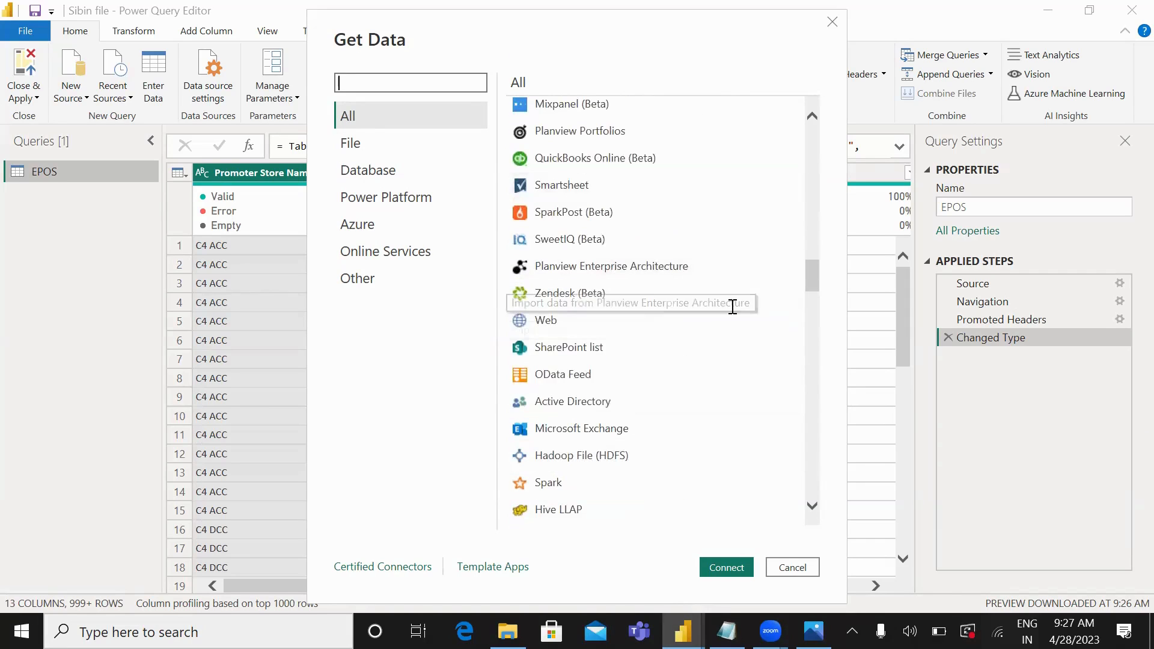
drag(816, 274, 800, 103)
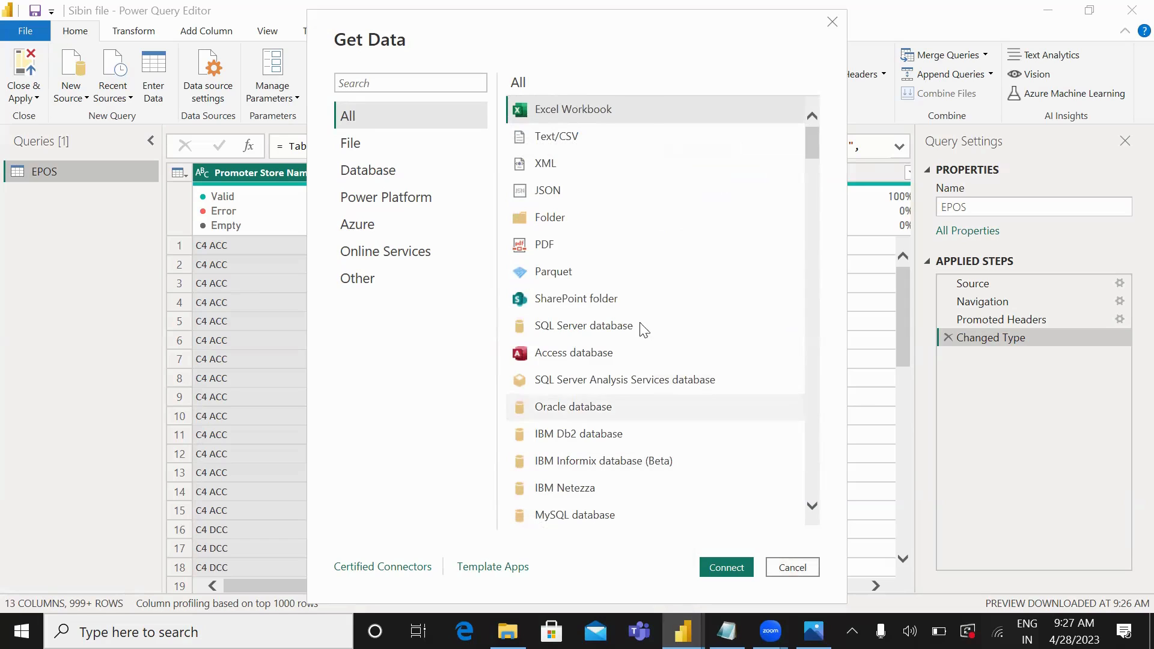
scroll(595, 430, down, 15)
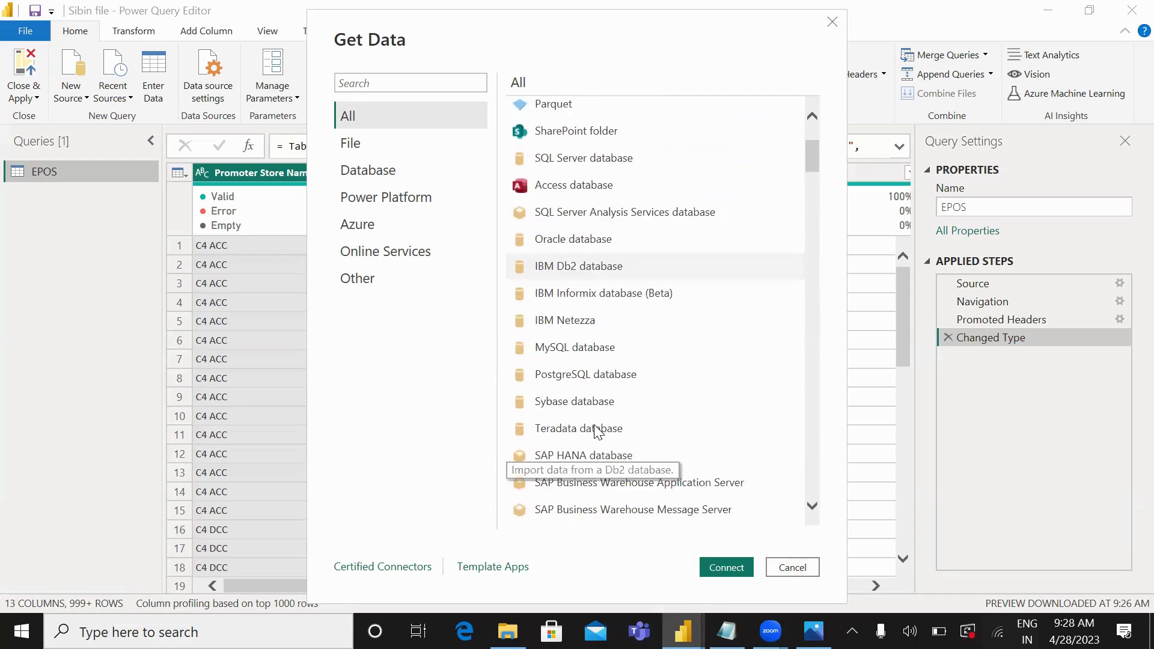
scroll(595, 430, down, 20)
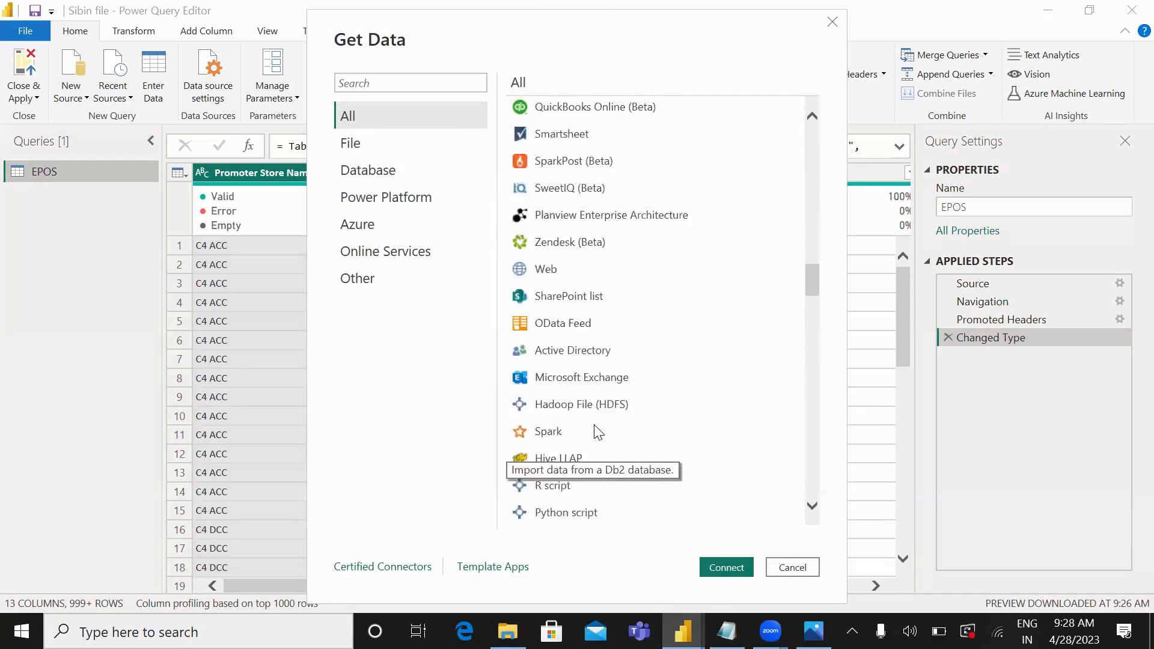
scroll(597, 430, down, 20)
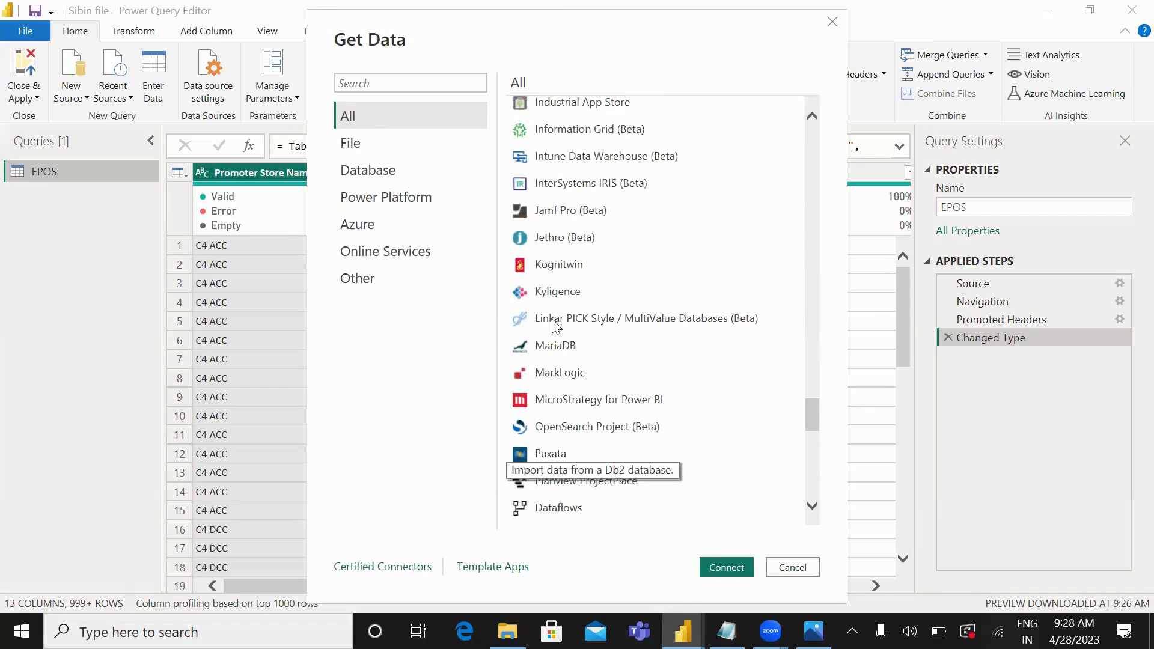
scroll(683, 392, down, 1)
scroll(680, 392, down, 15)
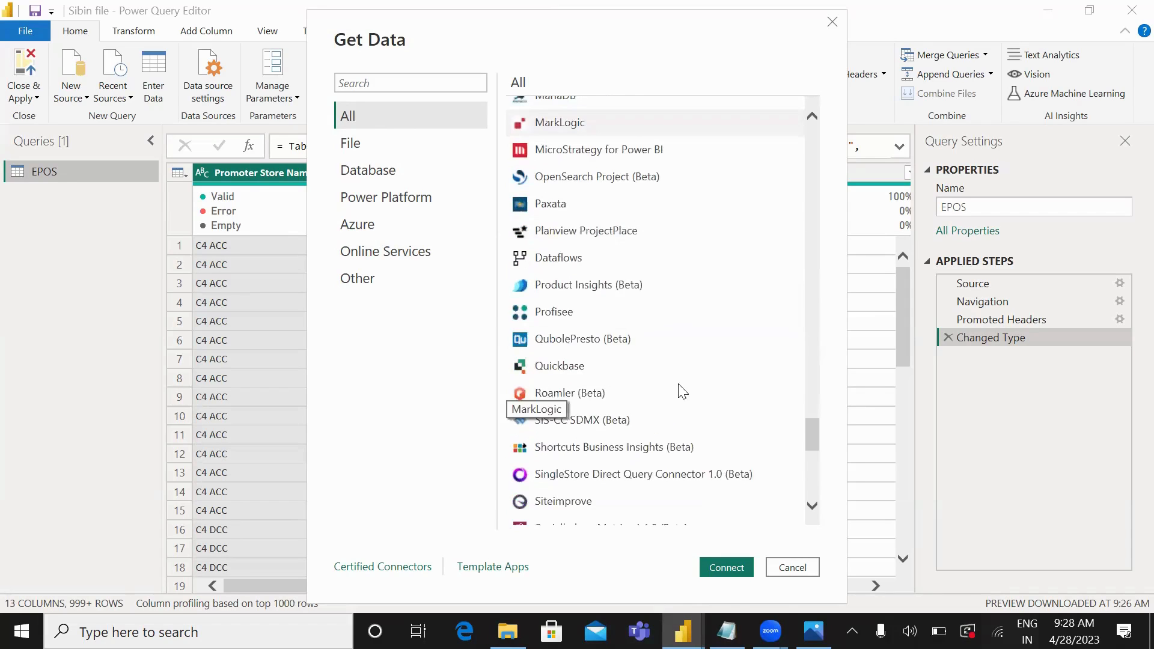
Step: Search the data sources for "agen" and dismiss the Get Data dialog without connecting
click(408, 73)
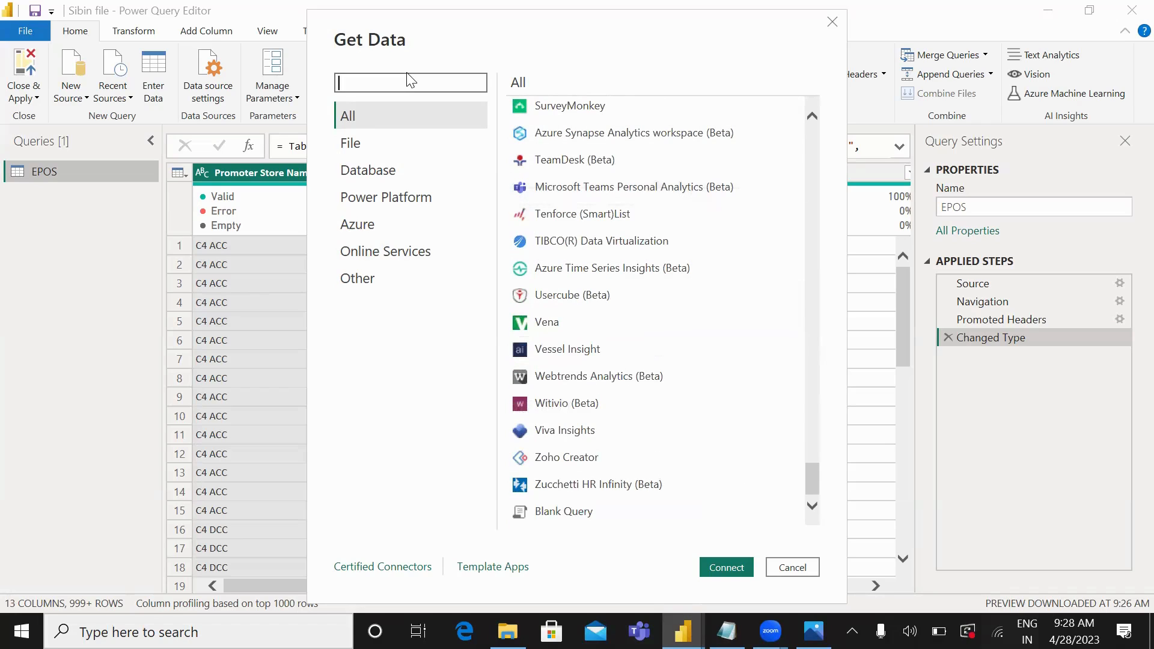
text(agen)
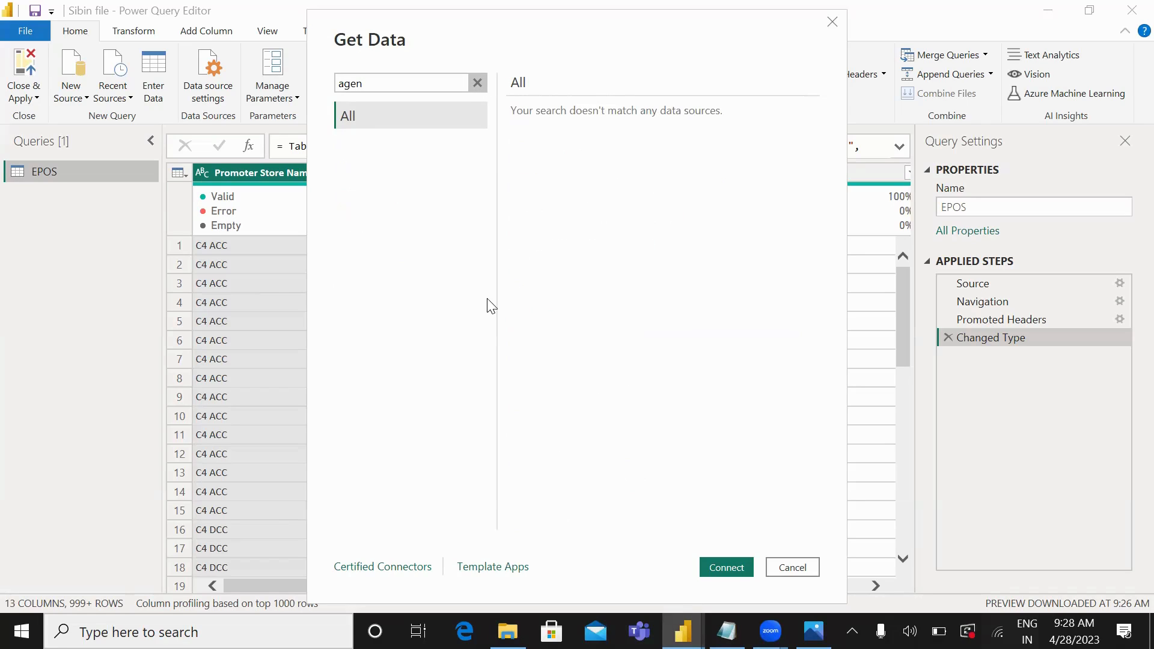
click(792, 565)
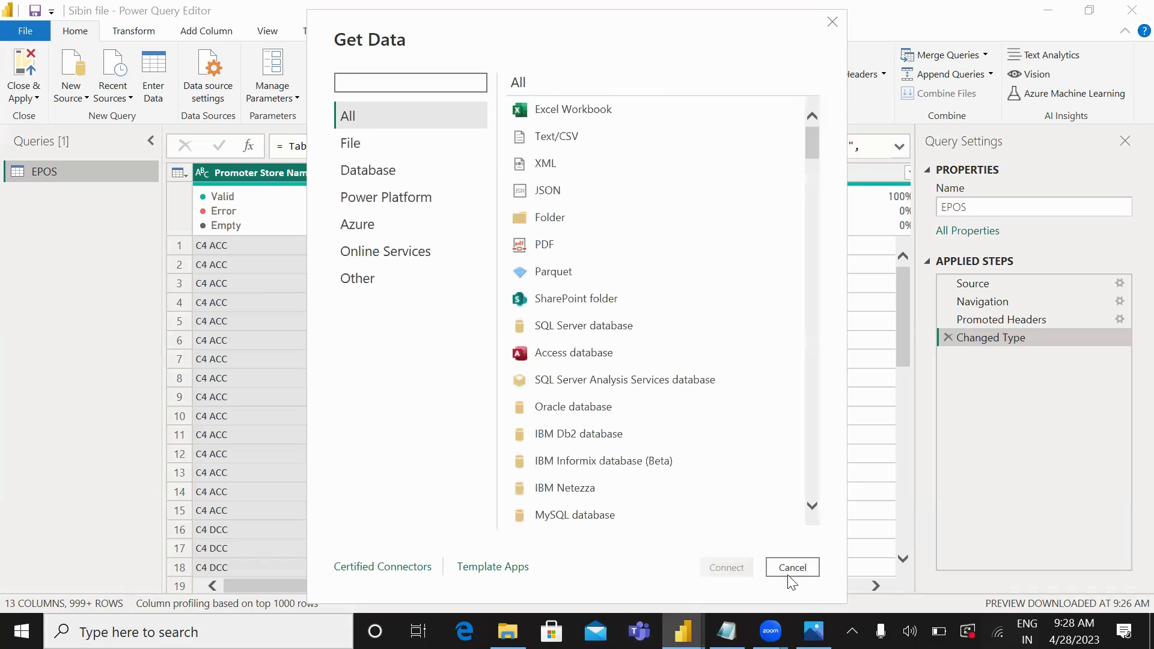
click(793, 567)
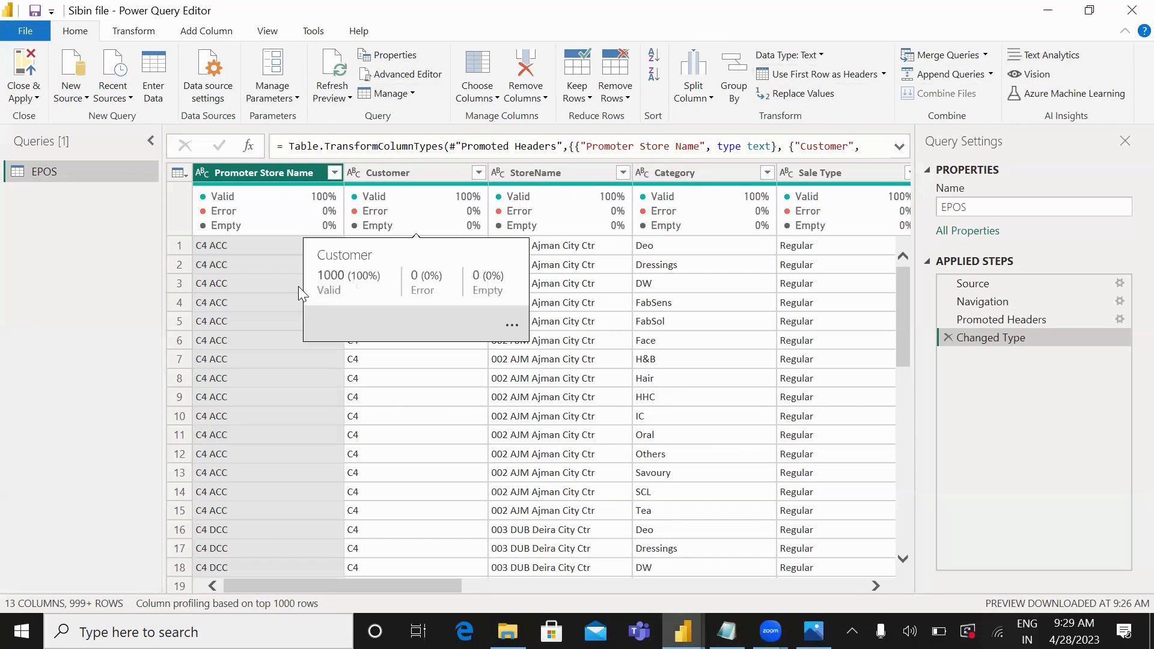
Step: Close the Power Query editor without applying changes, and show the Model view with its Properties pane collapsed
click(23, 99)
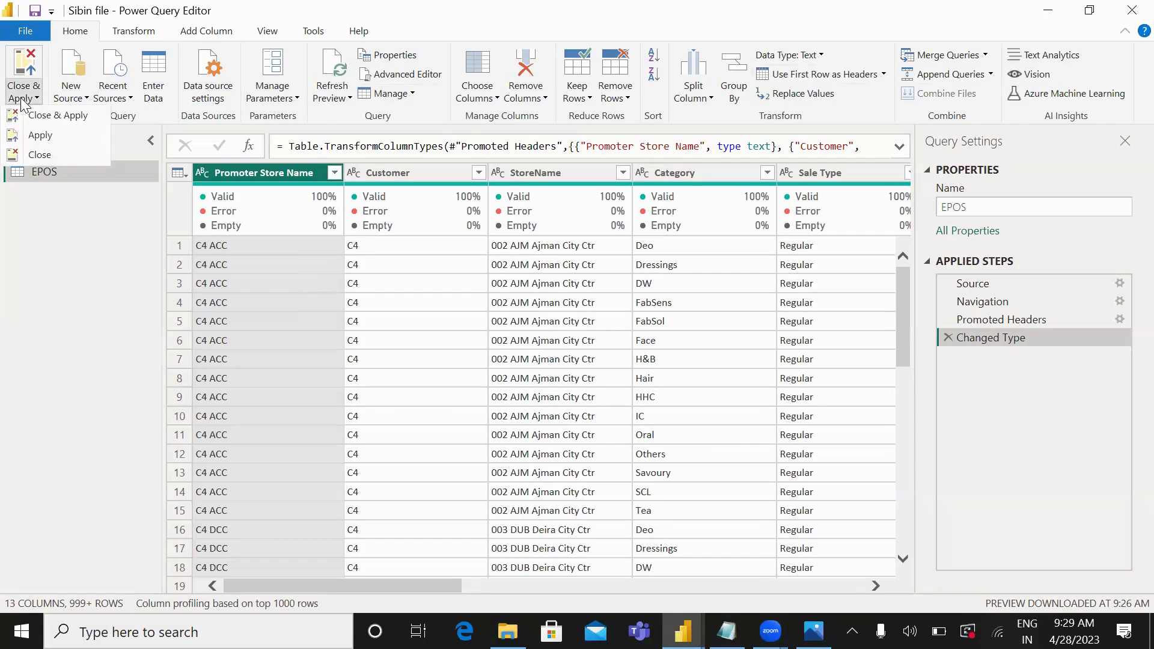
click(61, 151)
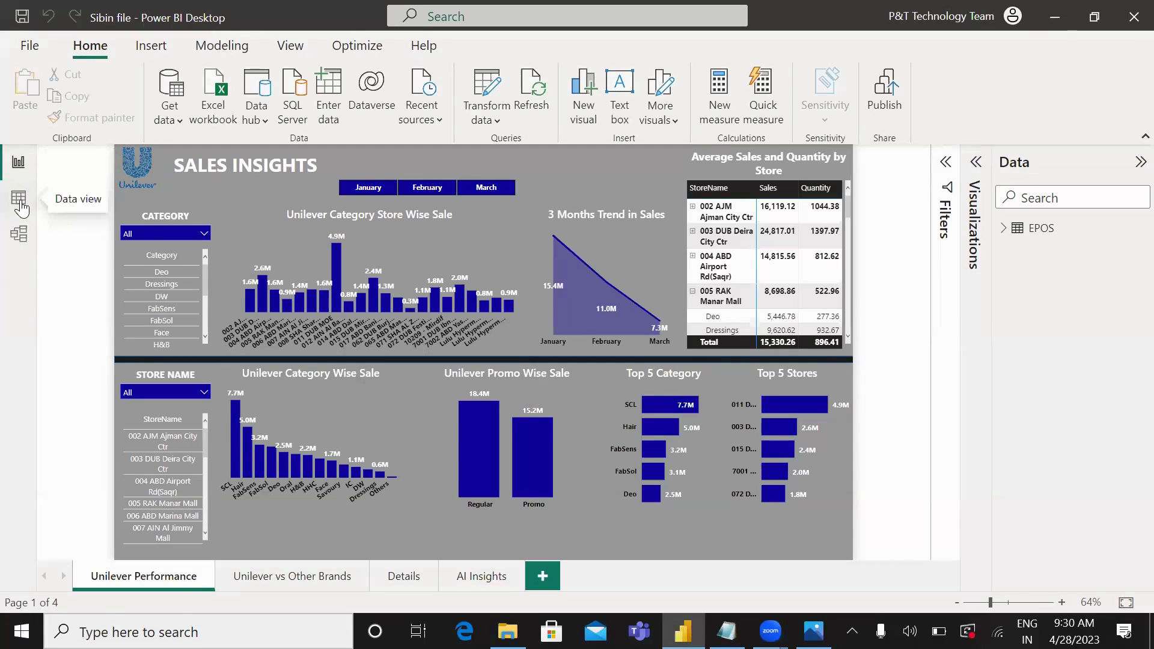
click(18, 235)
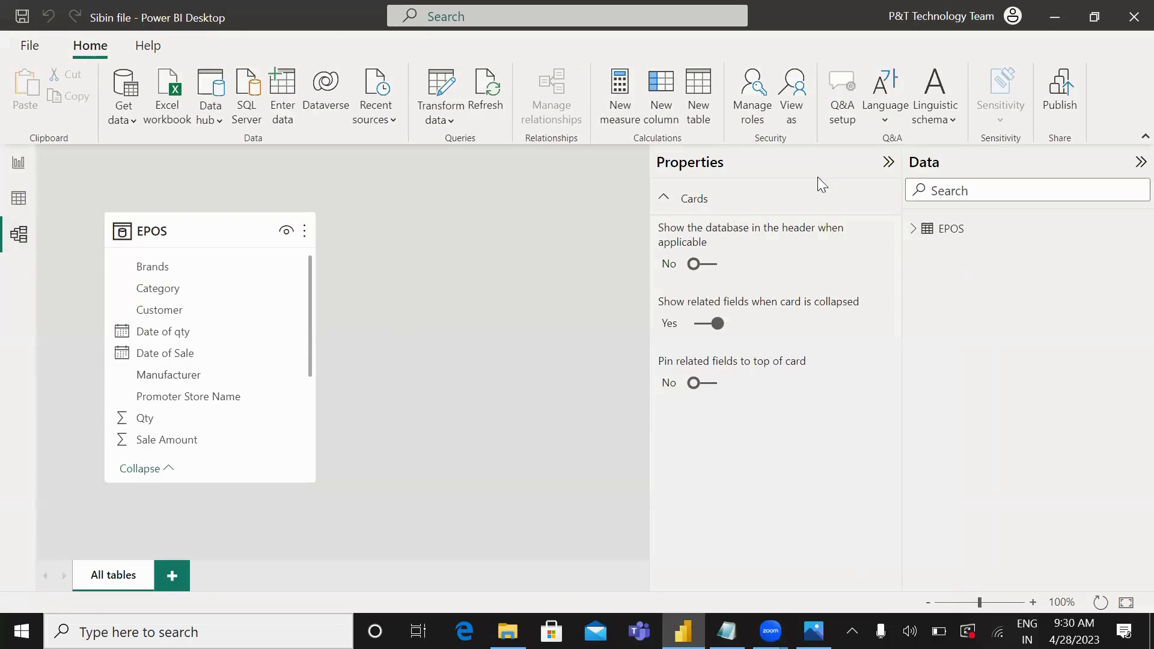
click(888, 162)
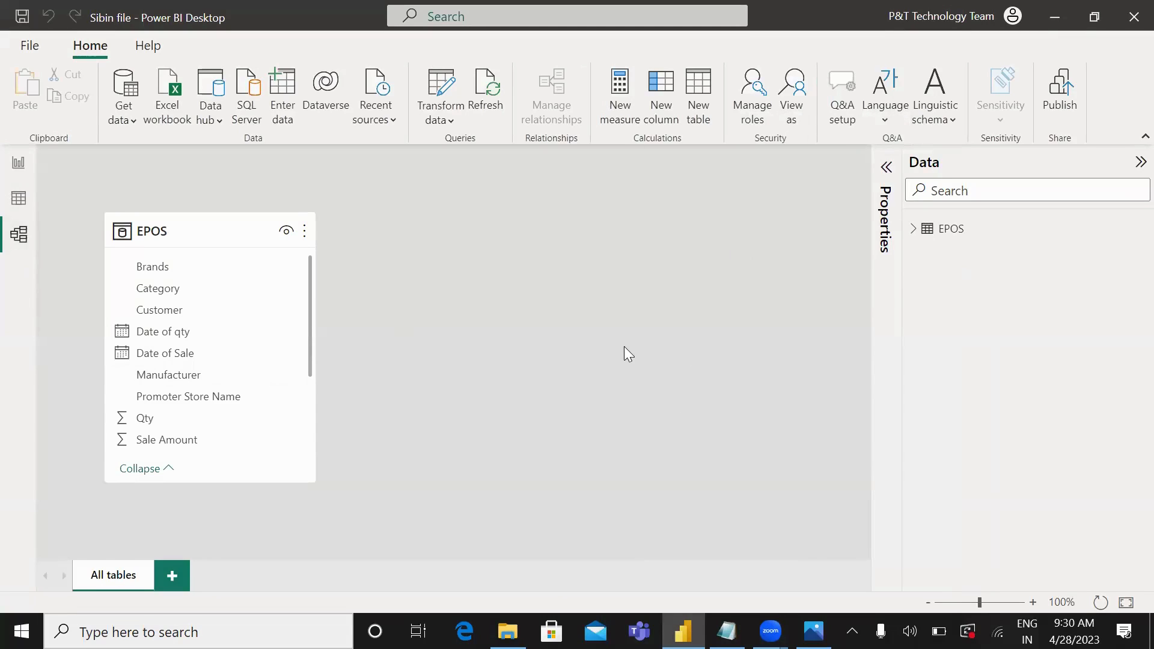
Step: Zoom out the model diagram to 36% and move the EPOS table card toward the middle of the canvas
click(959, 234)
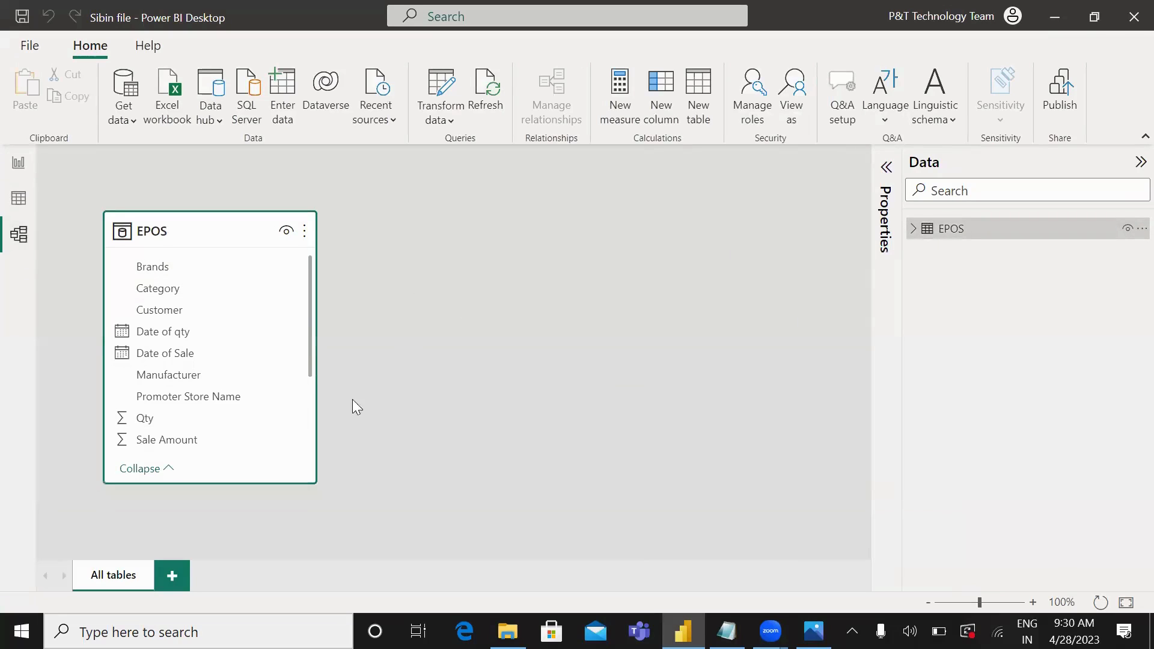
scroll(341, 410, down, 5)
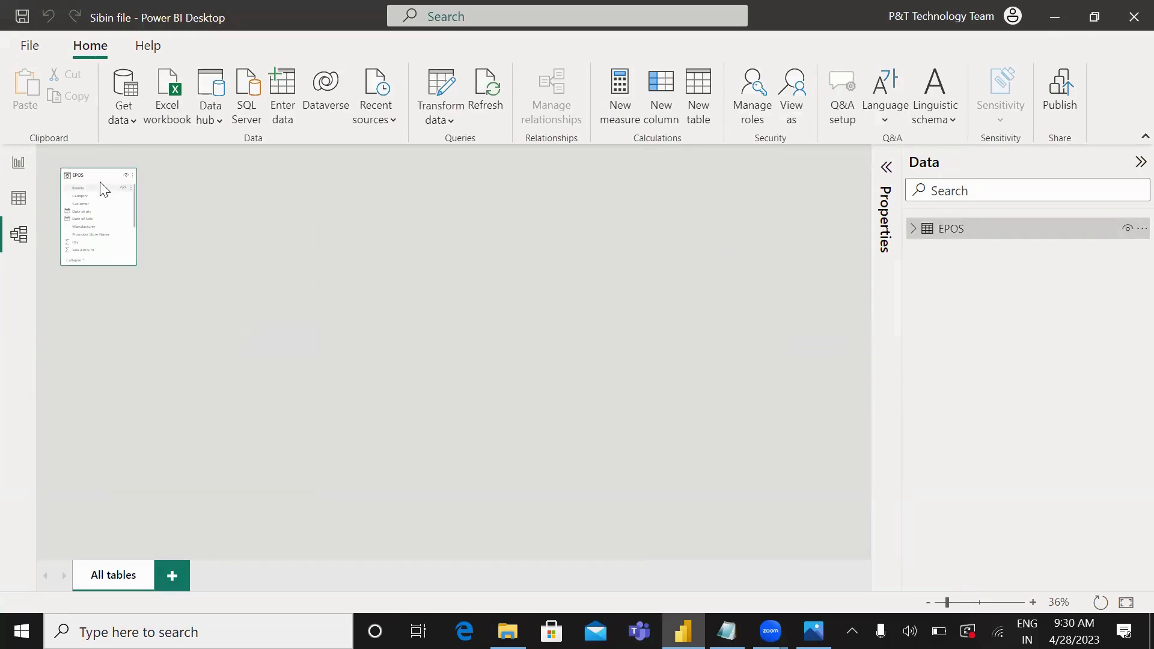
drag(98, 179, 431, 276)
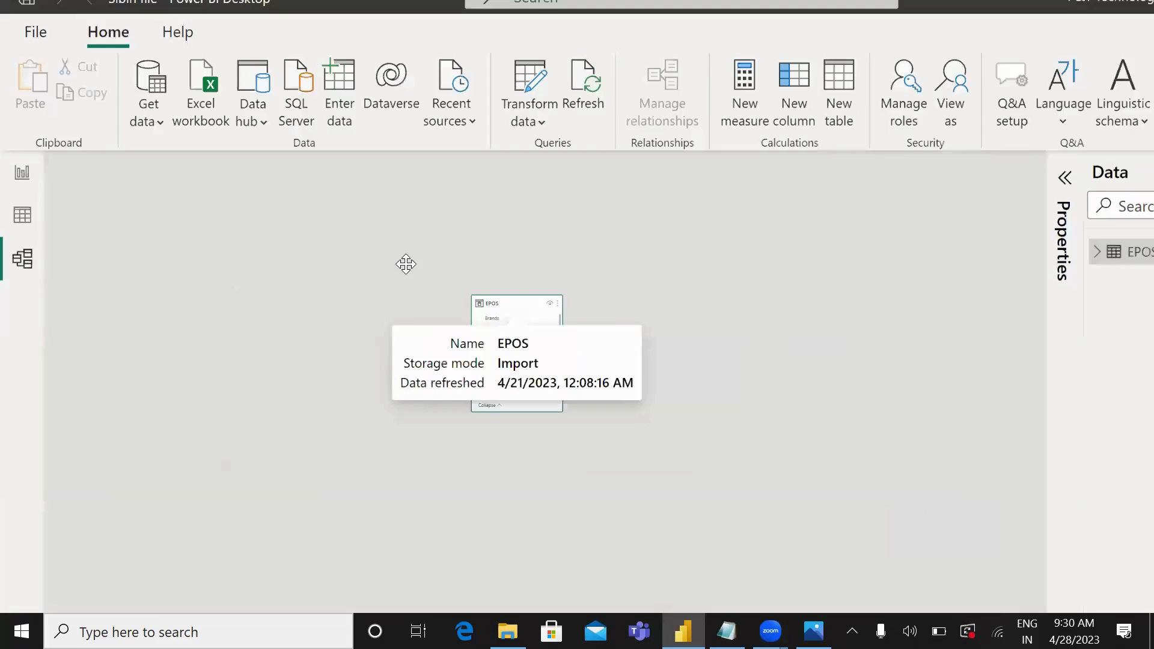
scroll(406, 264, down, 2)
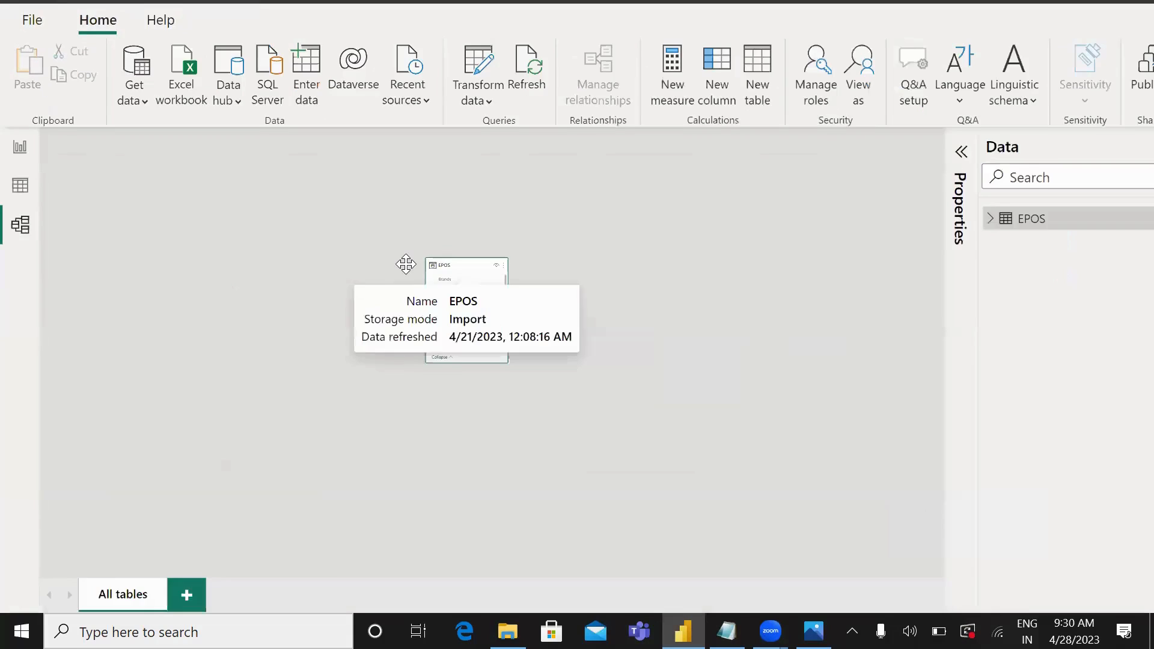
right_click(406, 264)
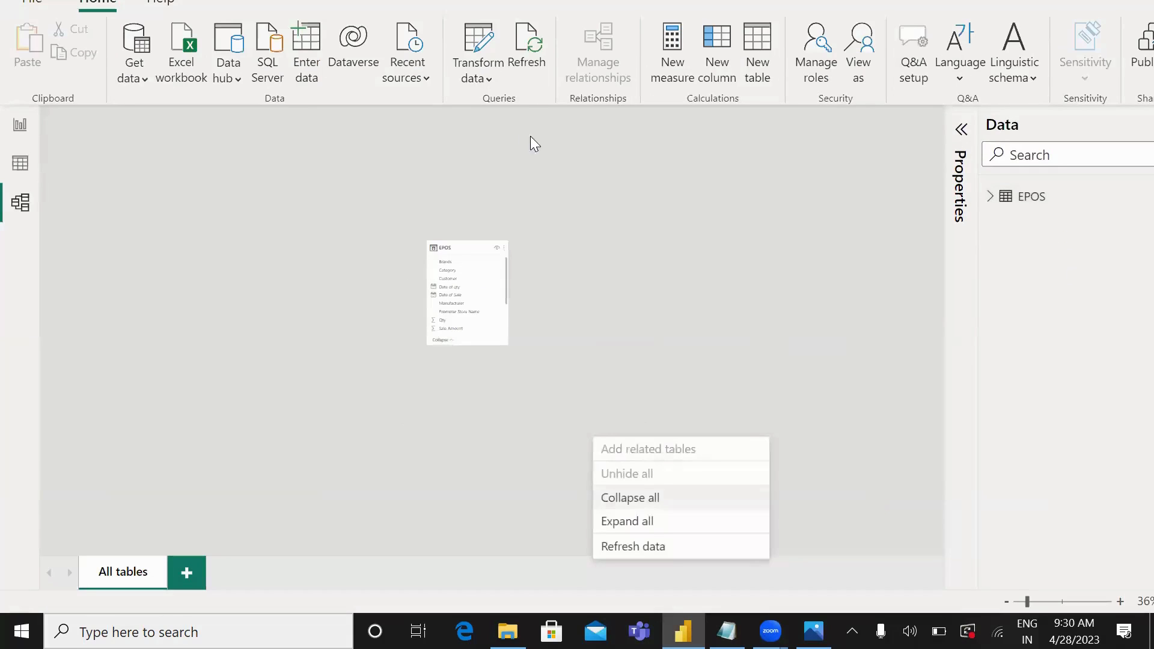
click(646, 297)
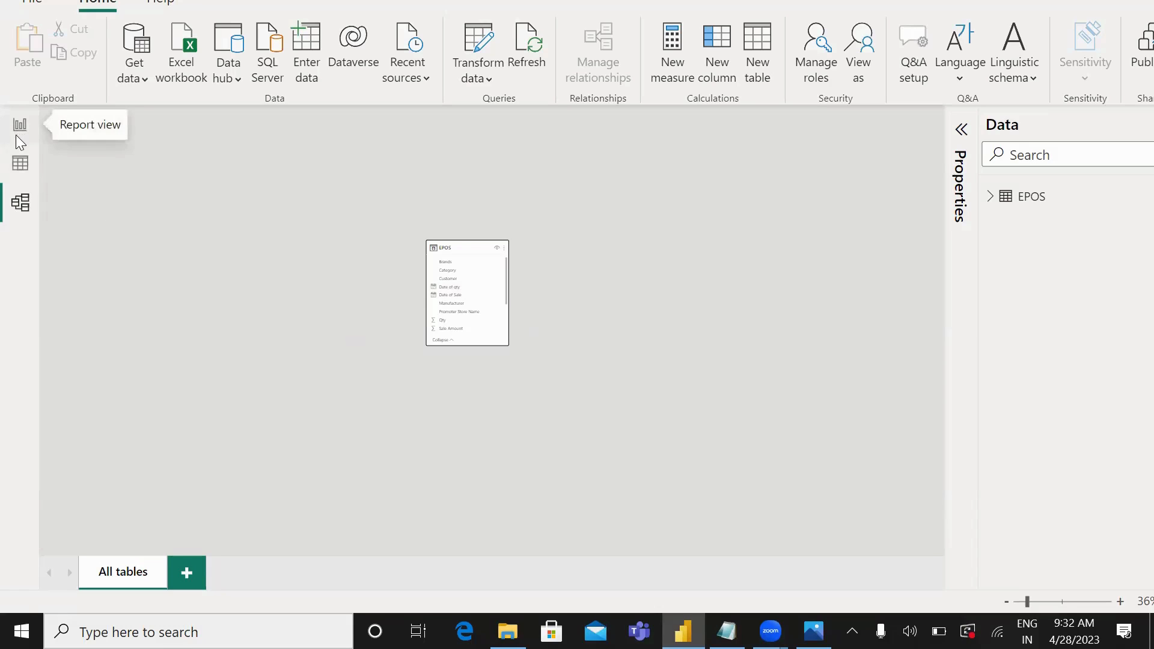
Step: Show the rows of the EPOS table in Data view
click(19, 163)
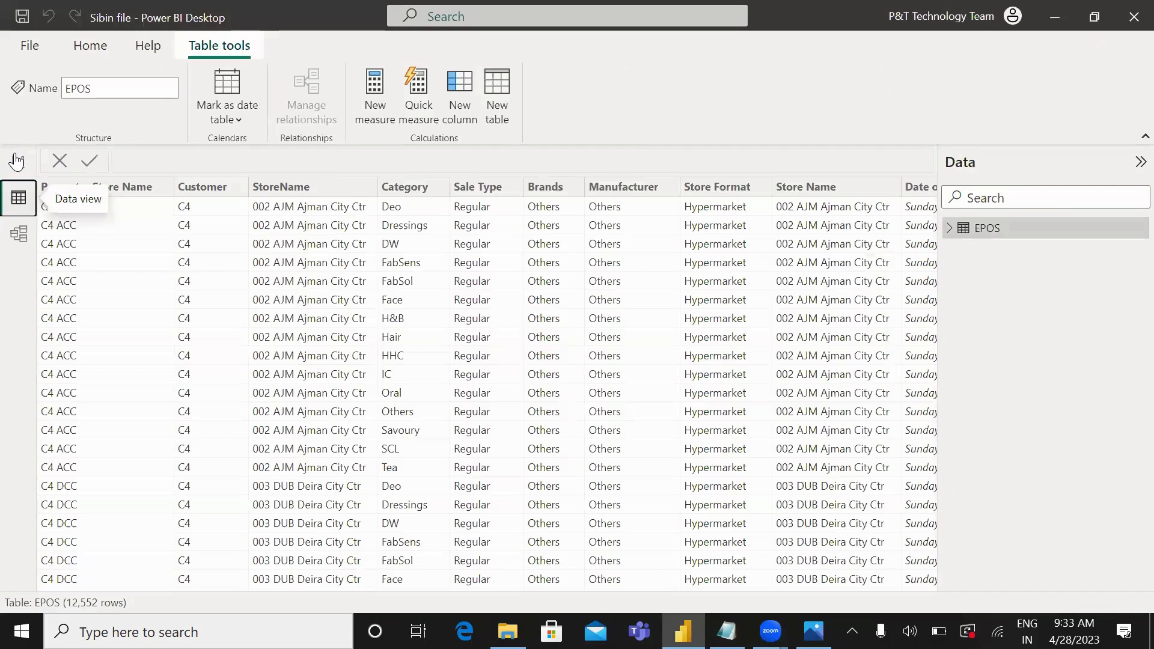
Step: Show the Sales Insights report page and return to the EPOS table in Data view
click(17, 162)
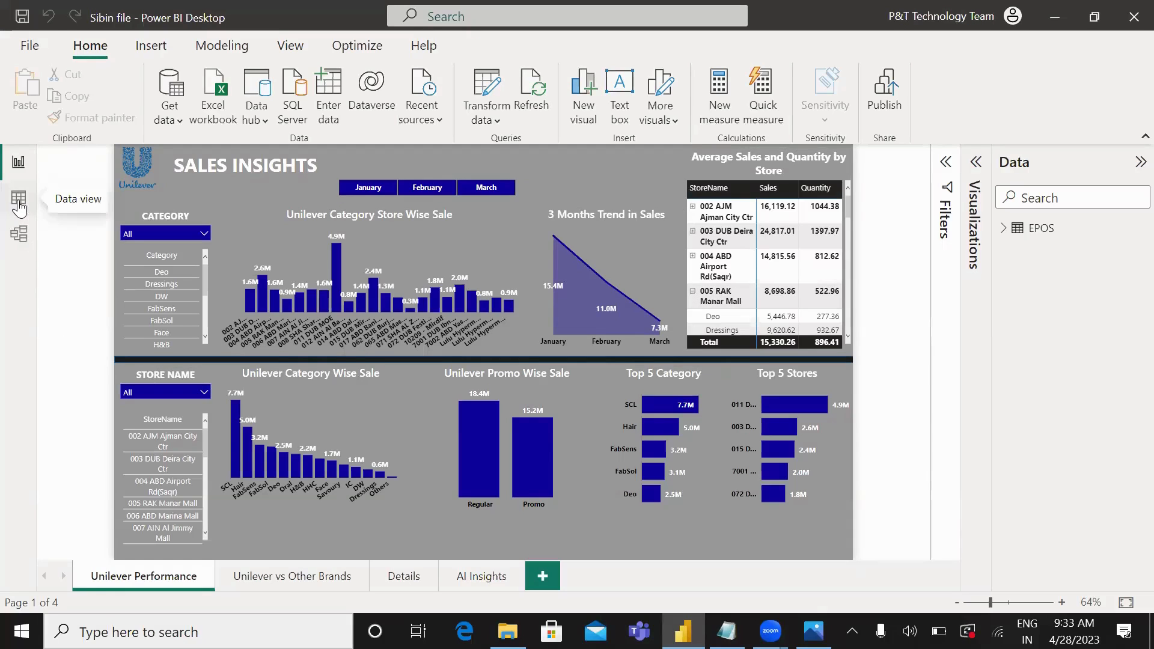
click(18, 199)
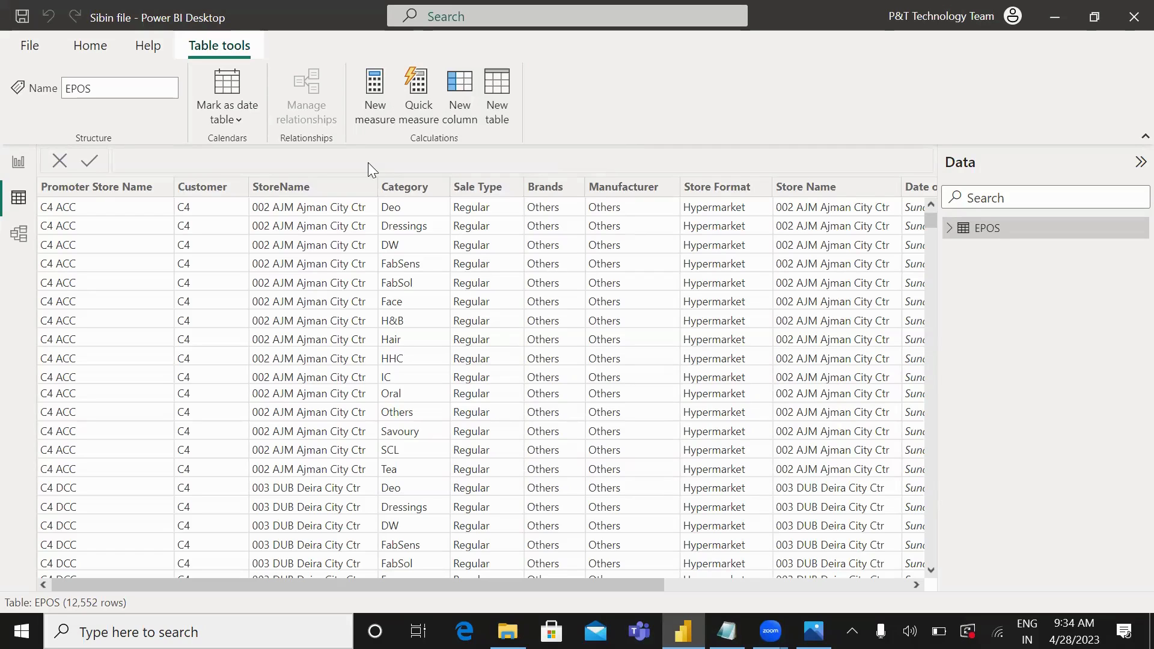
Step: Review the Category column's sort and filter options without applying any, view the remaining EPOS columns, and return to Report view
click(424, 194)
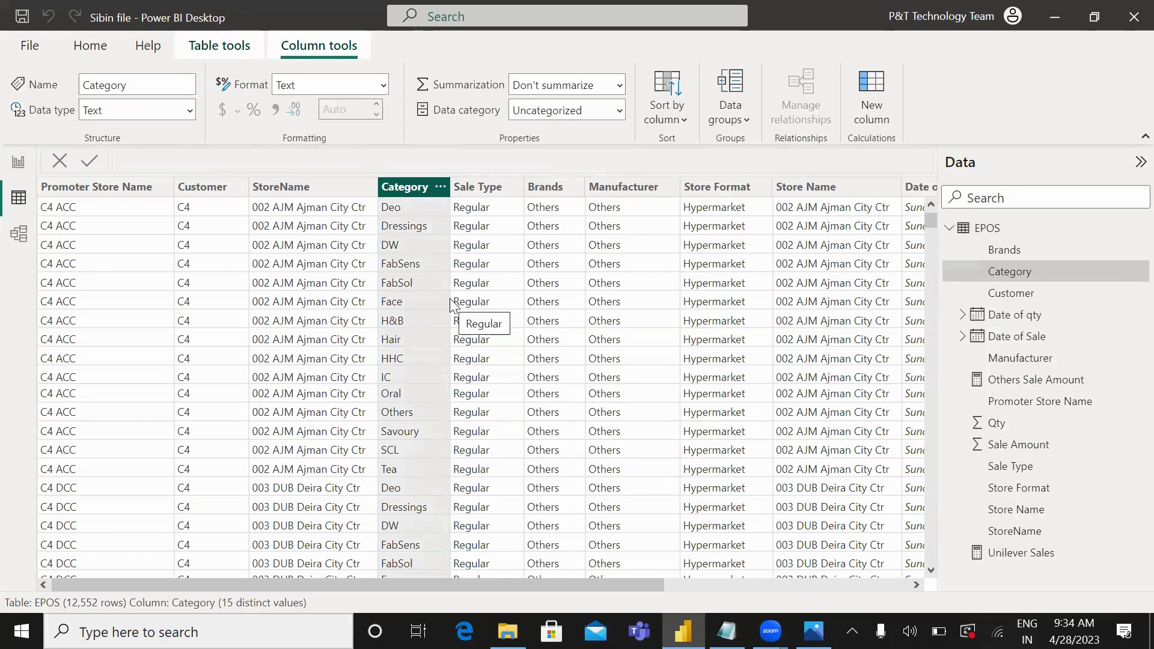
click(441, 187)
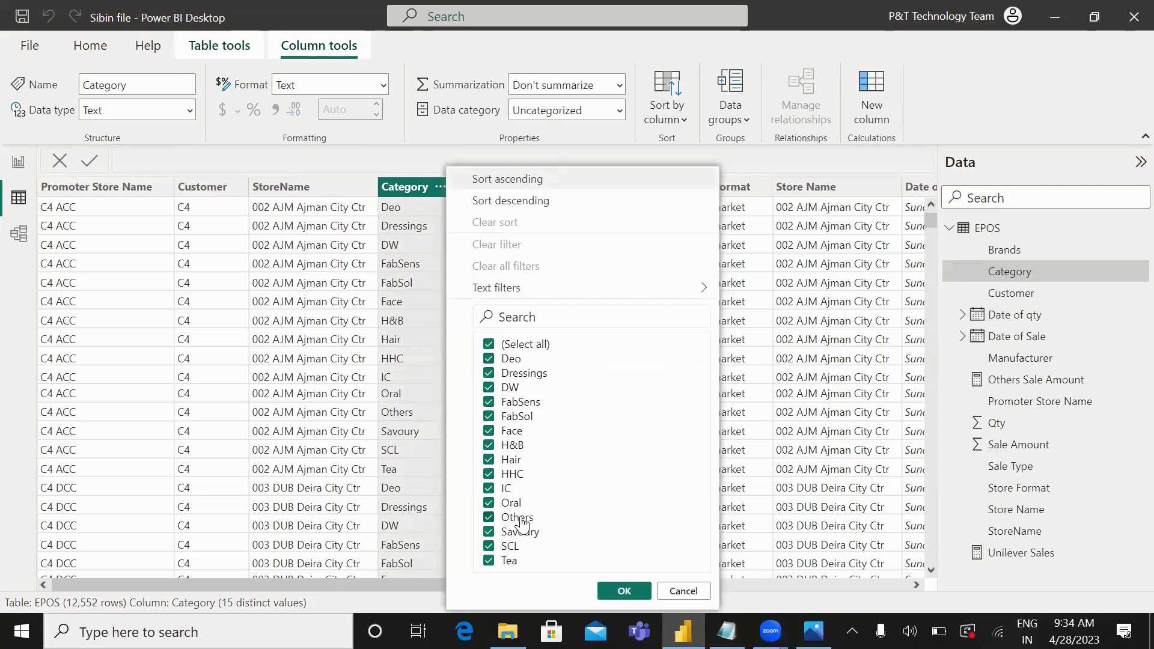
click(681, 592)
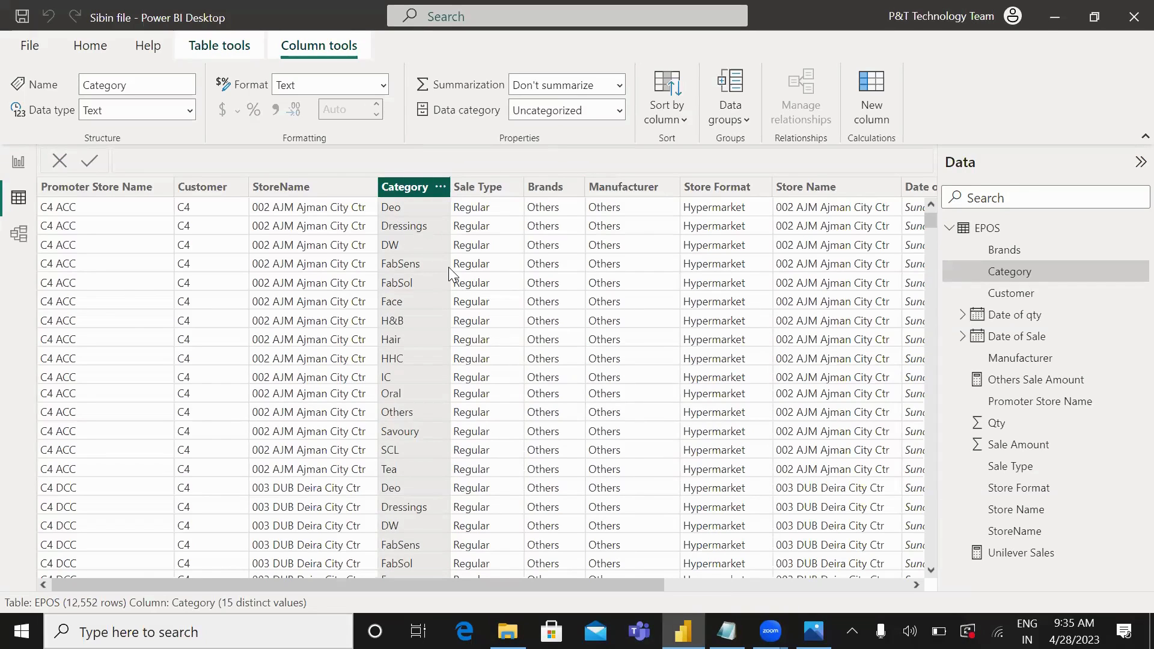
scroll(448, 267, right, 6)
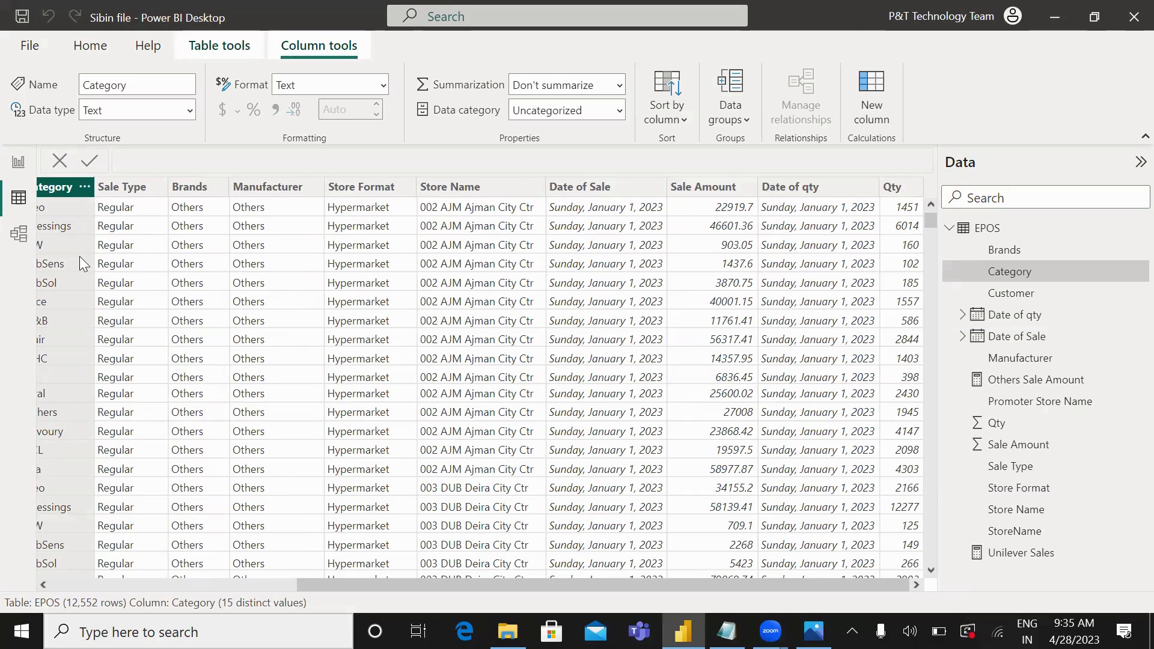
click(11, 170)
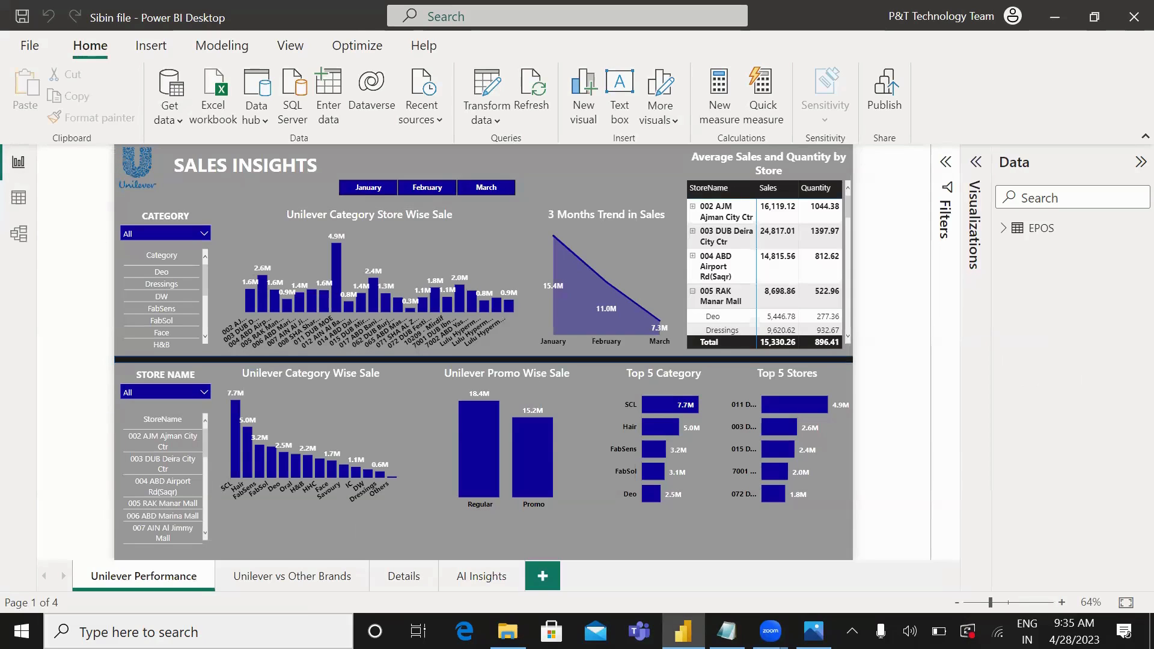
Step: Open Google Chrome and go to the DAX Guide site at dax.guide
click(120, 632)
text(crom)
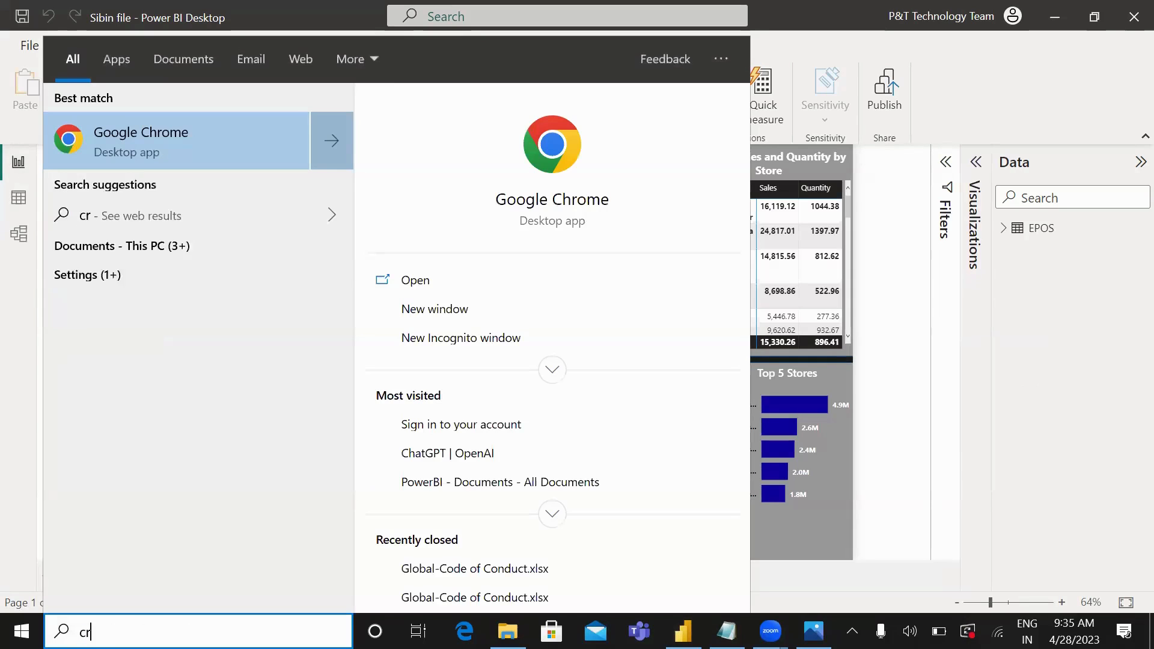
click(251, 141)
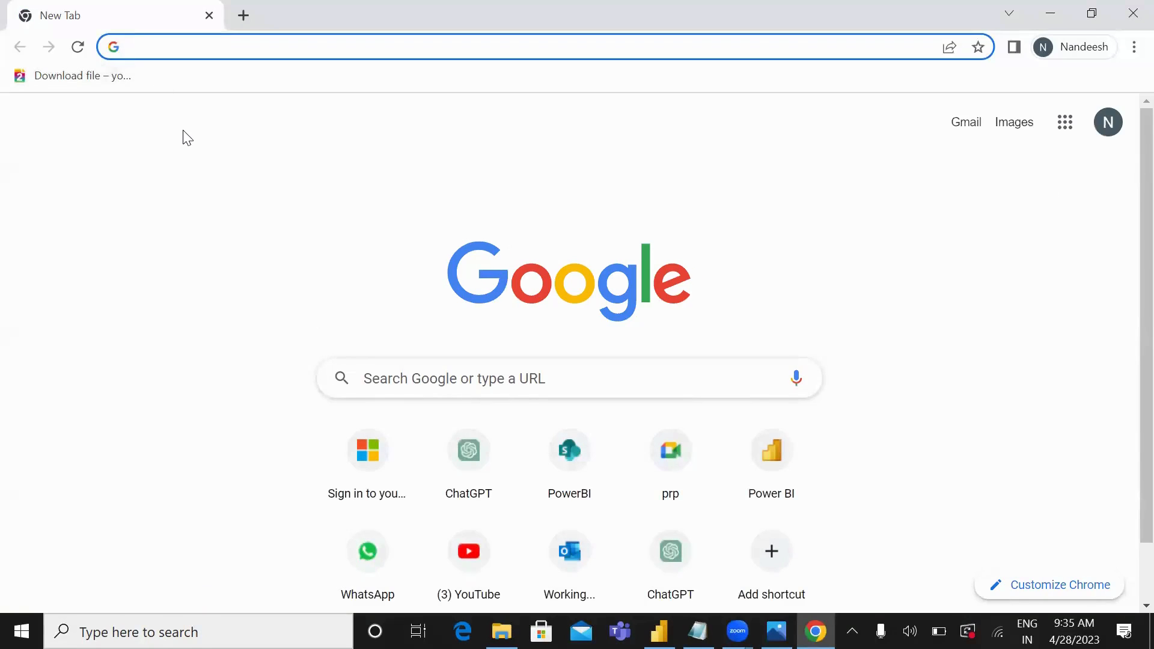
text(dax)
key(Return)
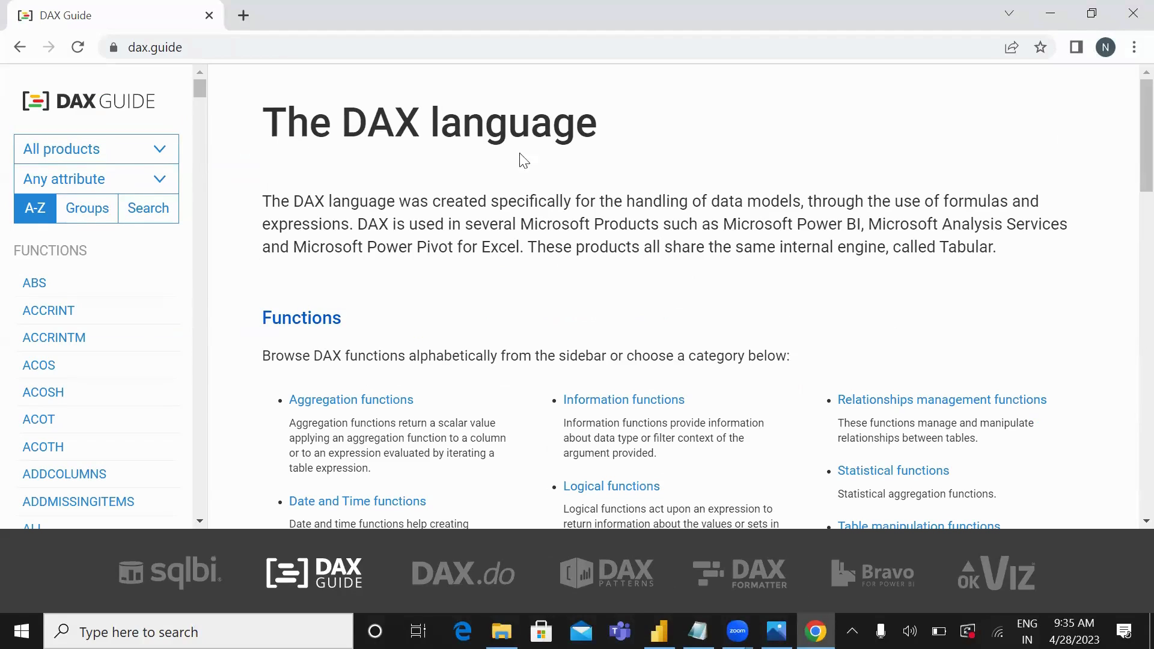
Step: Highlight the page heading, the opening words of the introduction, and its mention of Microsoft Power BI
drag(625, 148, 275, 128)
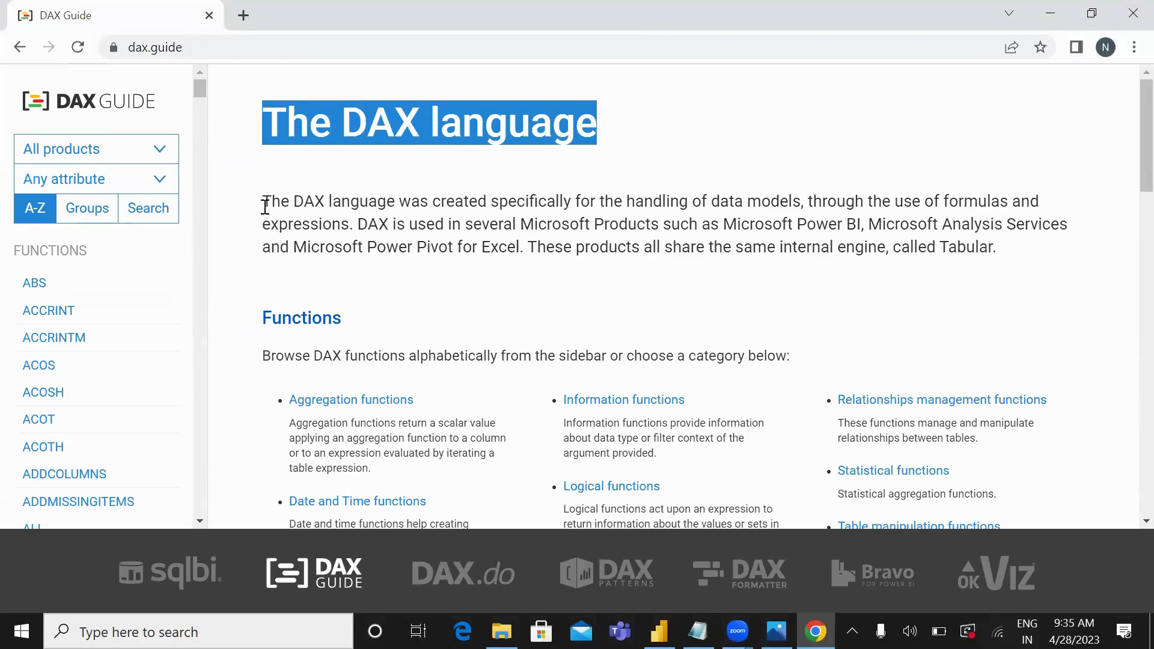
drag(263, 201, 488, 204)
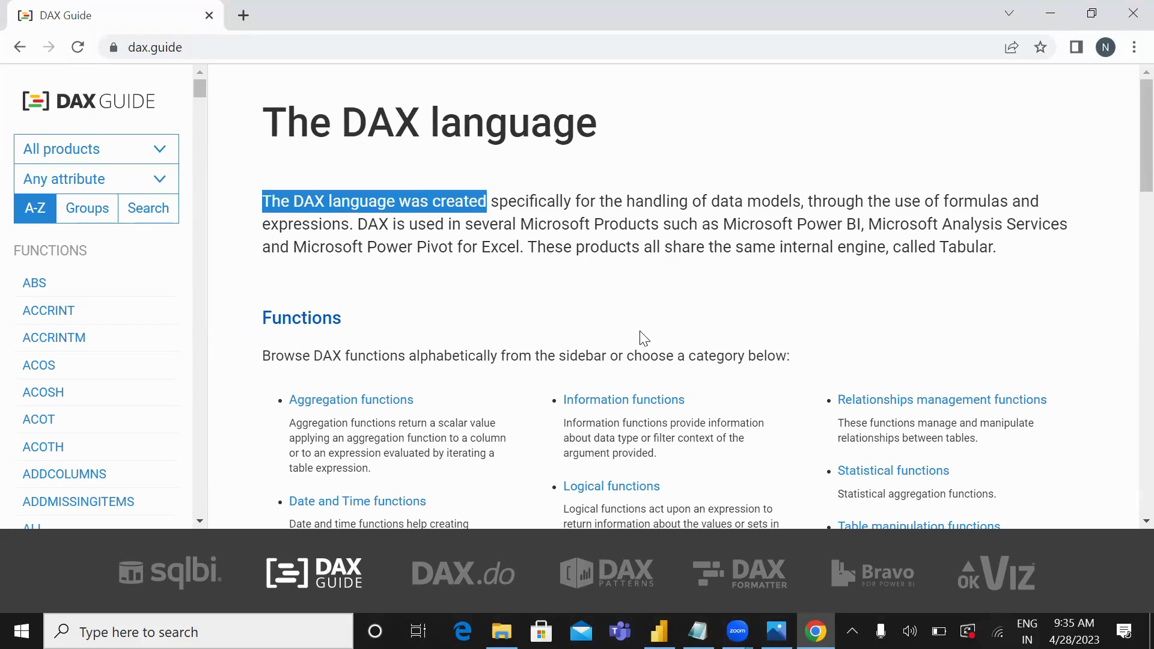
drag(725, 223, 866, 224)
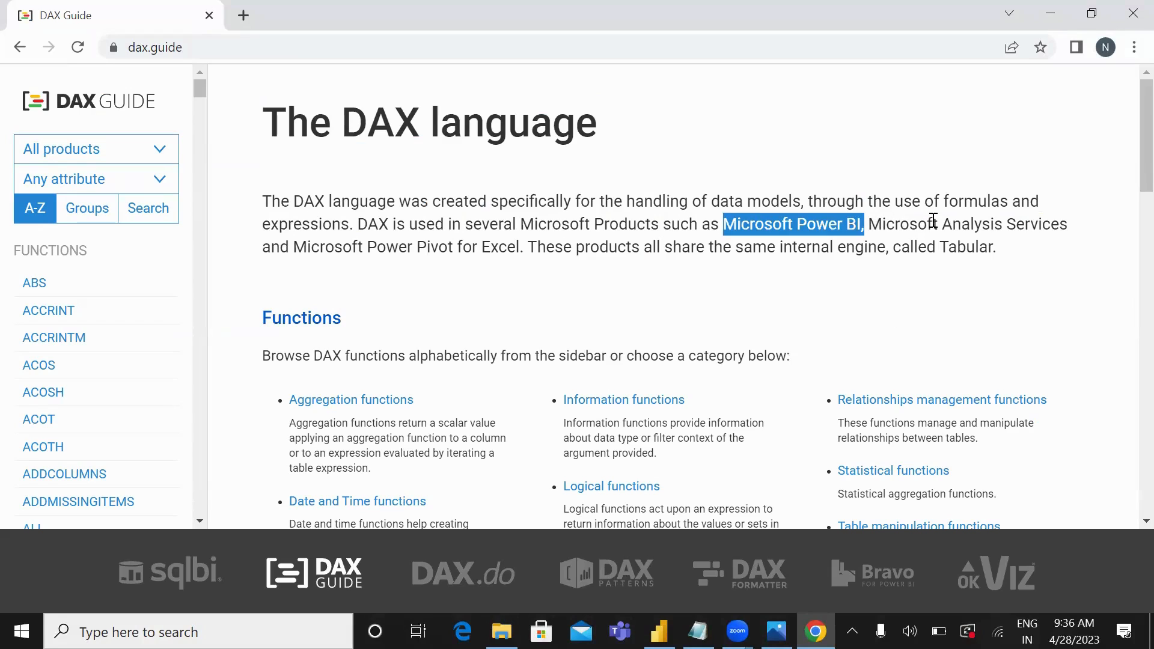
Step: View the enterprise-bi-adf.png diagram in Photos, and return to Chrome to highlight Microsoft Analysis Services and Power Pivot for Excel
click(776, 631)
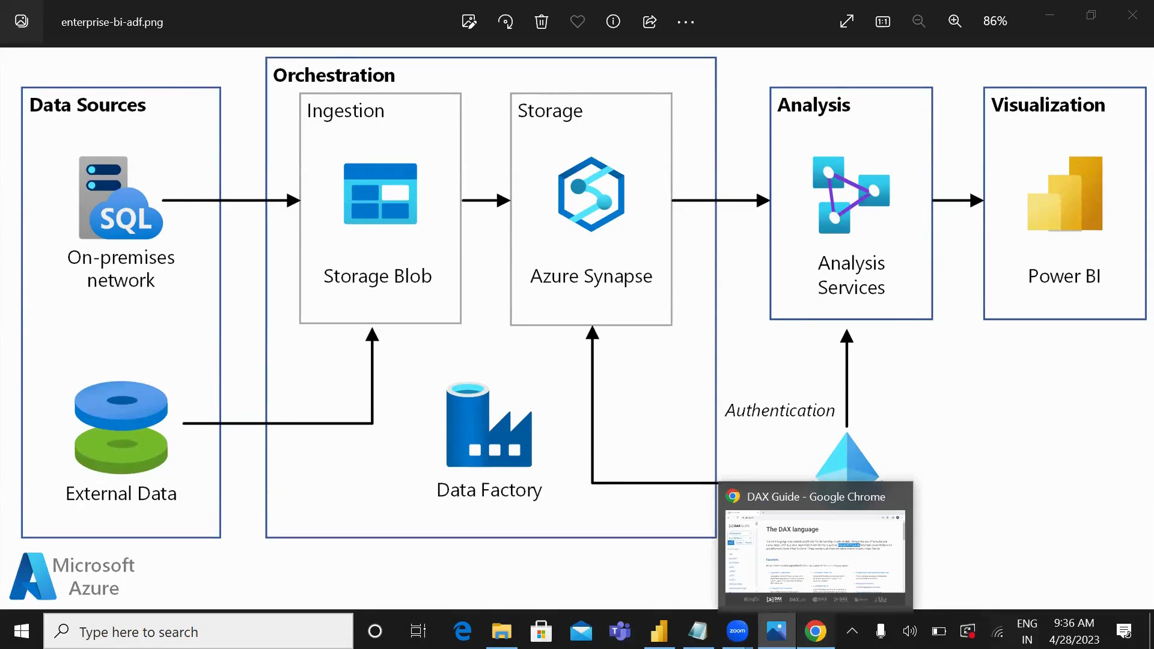
click(815, 631)
drag(870, 224, 998, 223)
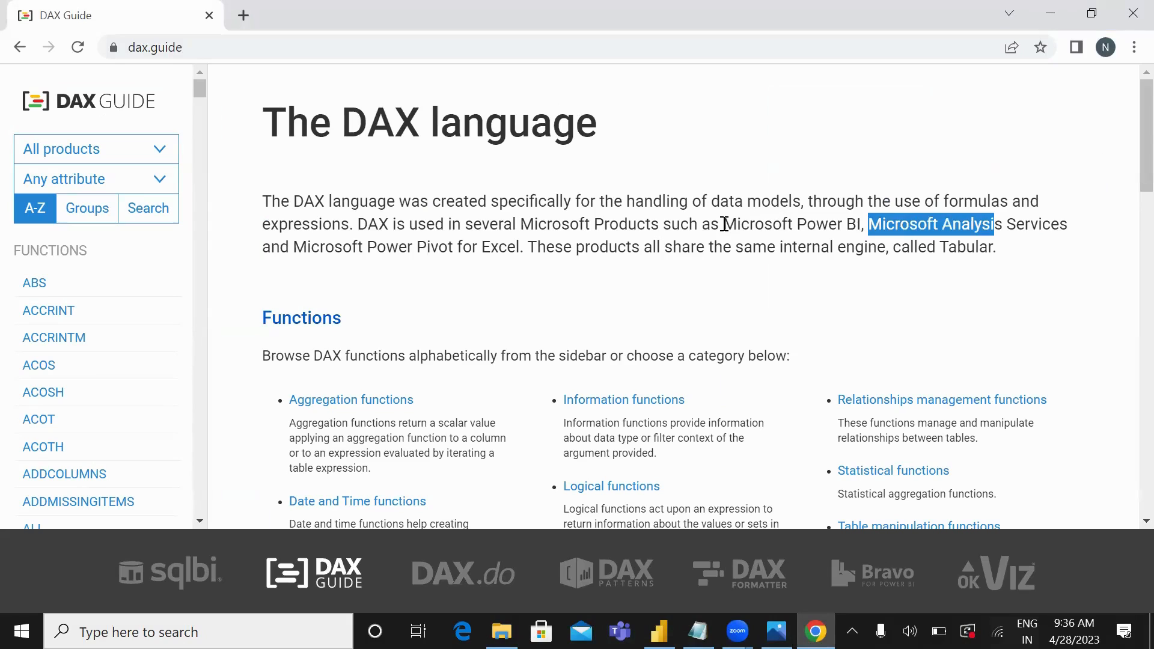
drag(723, 224, 1059, 226)
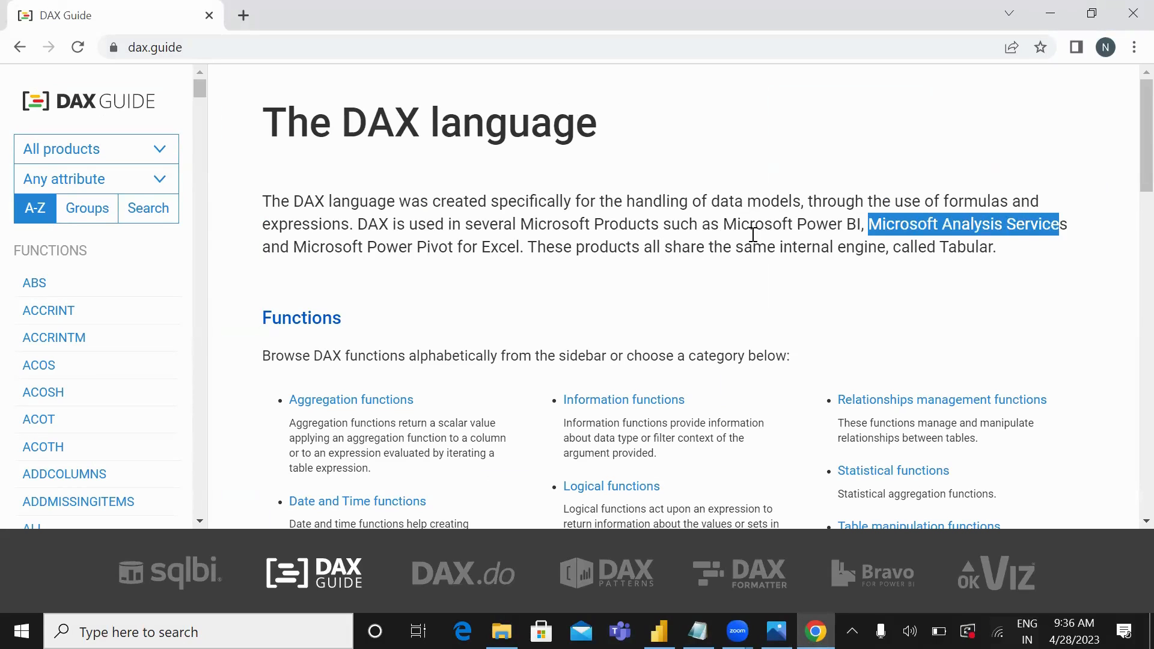
drag(752, 235, 798, 217)
click(400, 253)
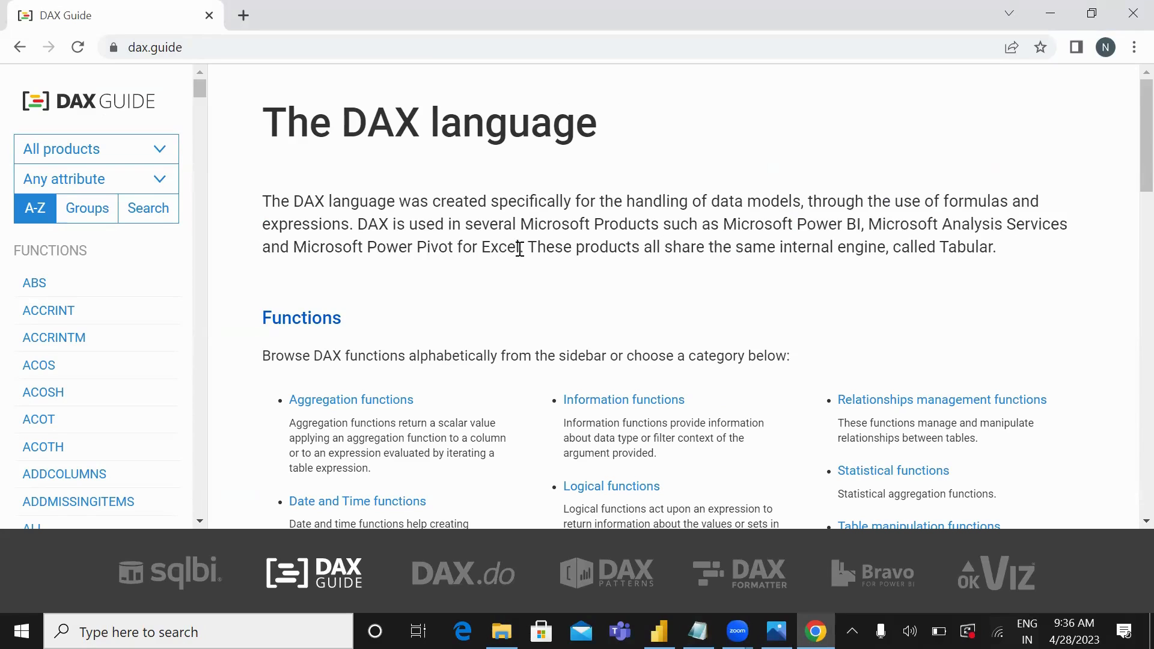
drag(521, 250, 325, 255)
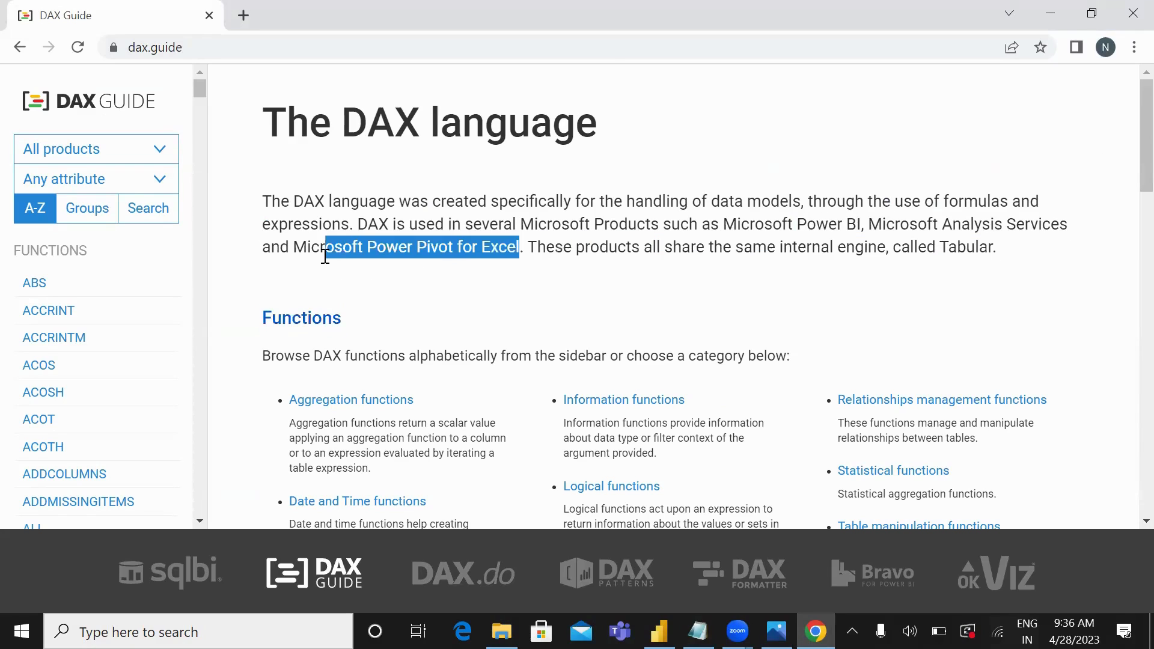
Step: Examine the DAX function categories, pointing out Aggregation, Date and Time, and Filter functions
scroll(434, 404, down, 1)
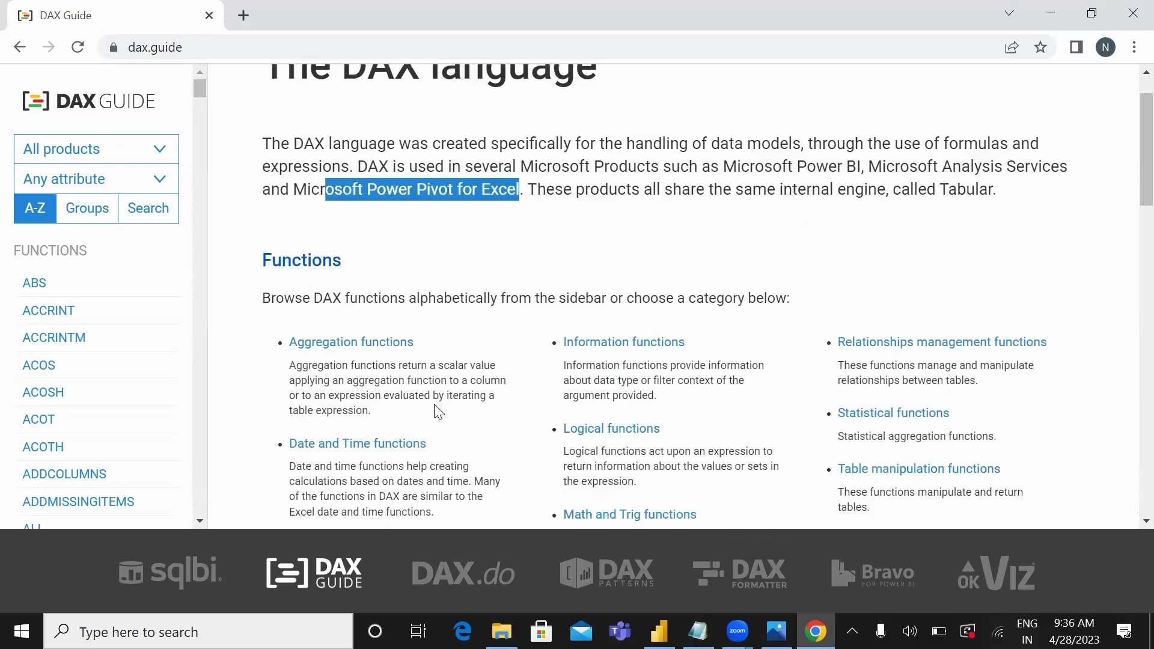
click(244, 269)
scroll(451, 237, down, 1)
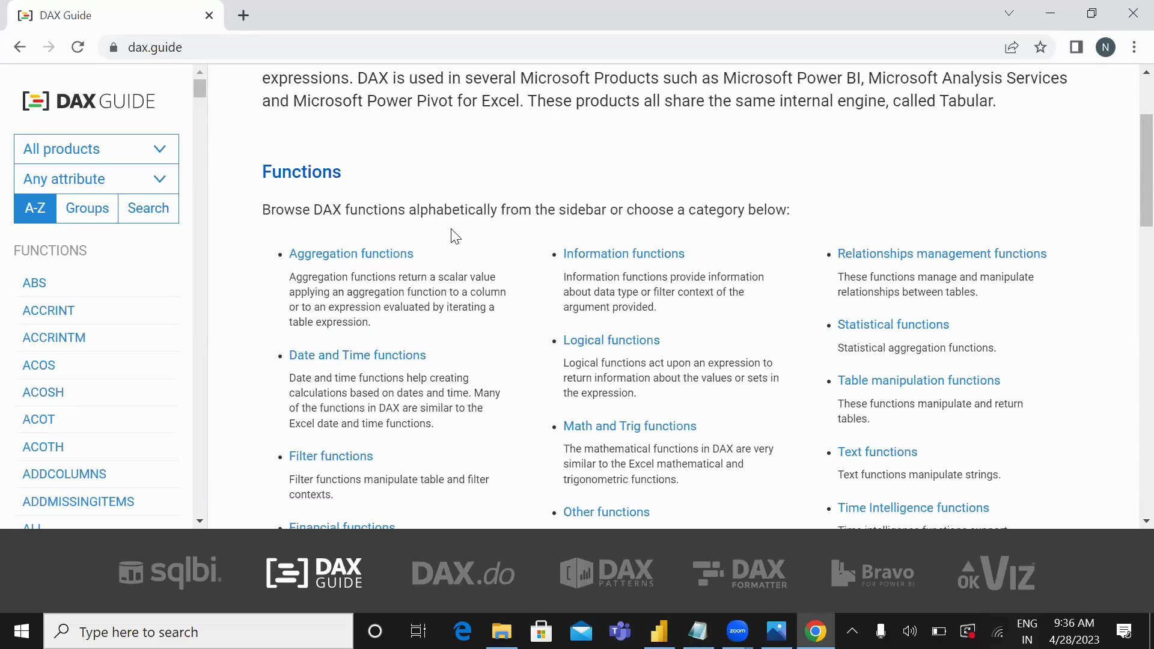
scroll(455, 236, down, 1)
scroll(405, 263, down, 1)
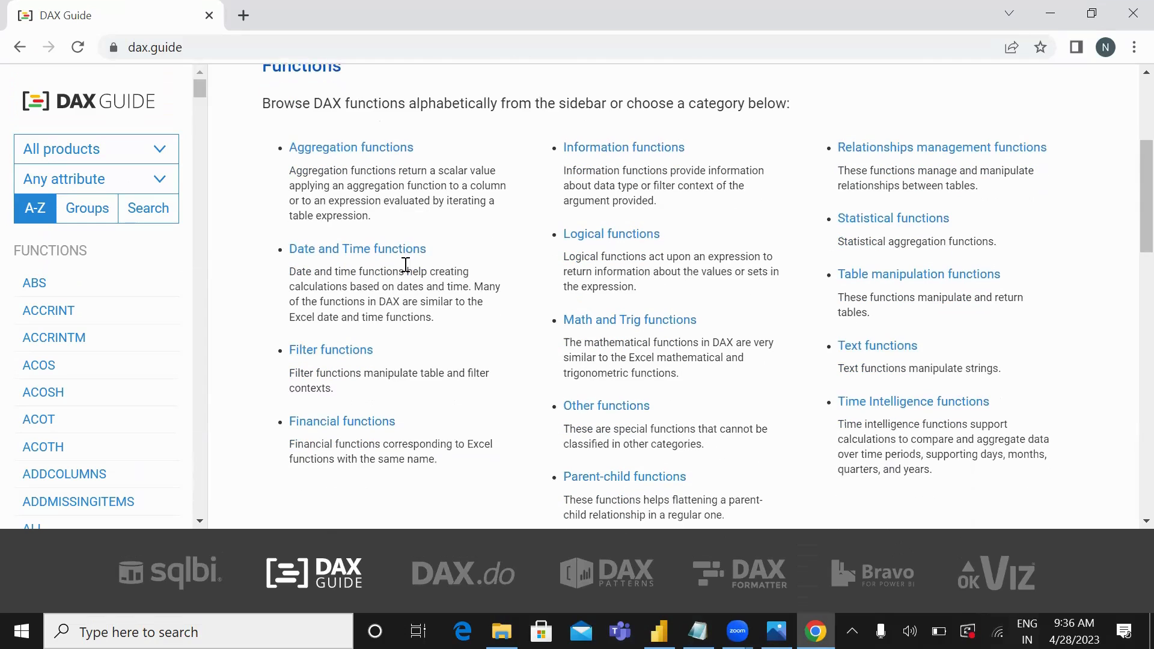
drag(289, 149, 419, 146)
click(418, 146)
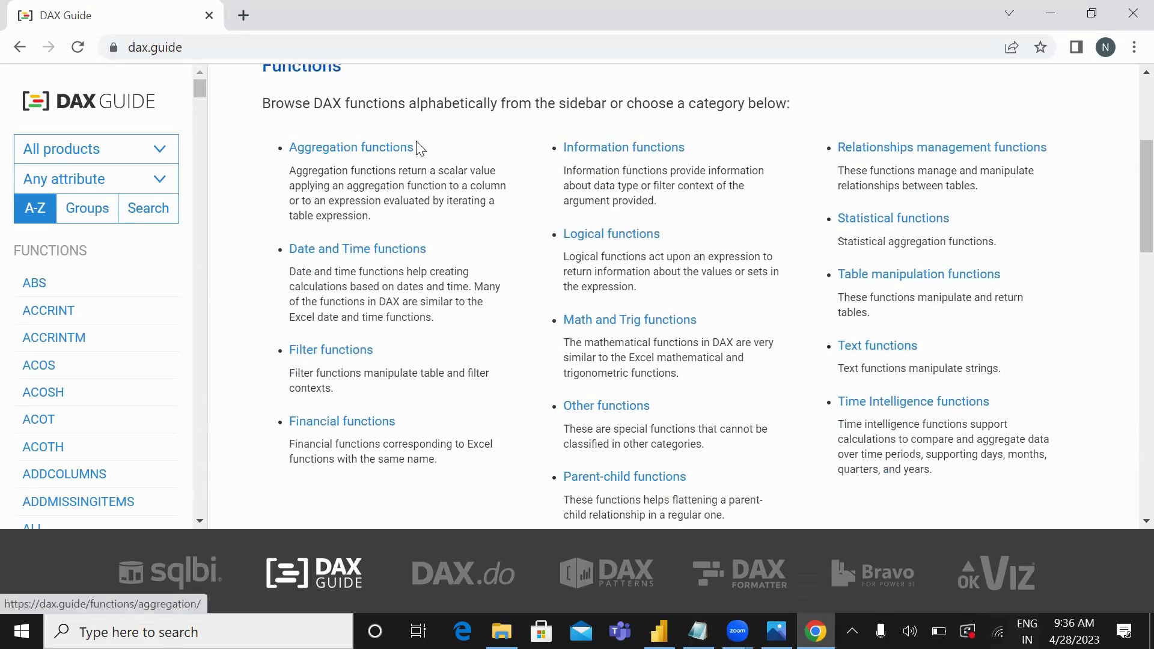
drag(289, 249, 342, 246)
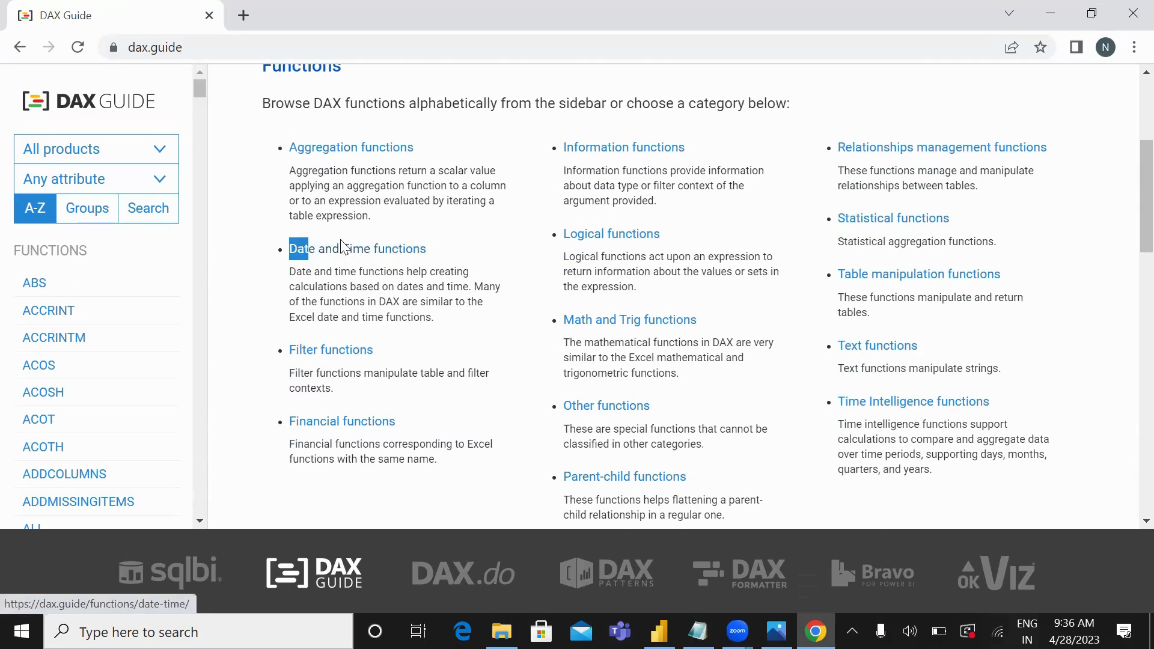
click(426, 242)
drag(288, 357, 293, 358)
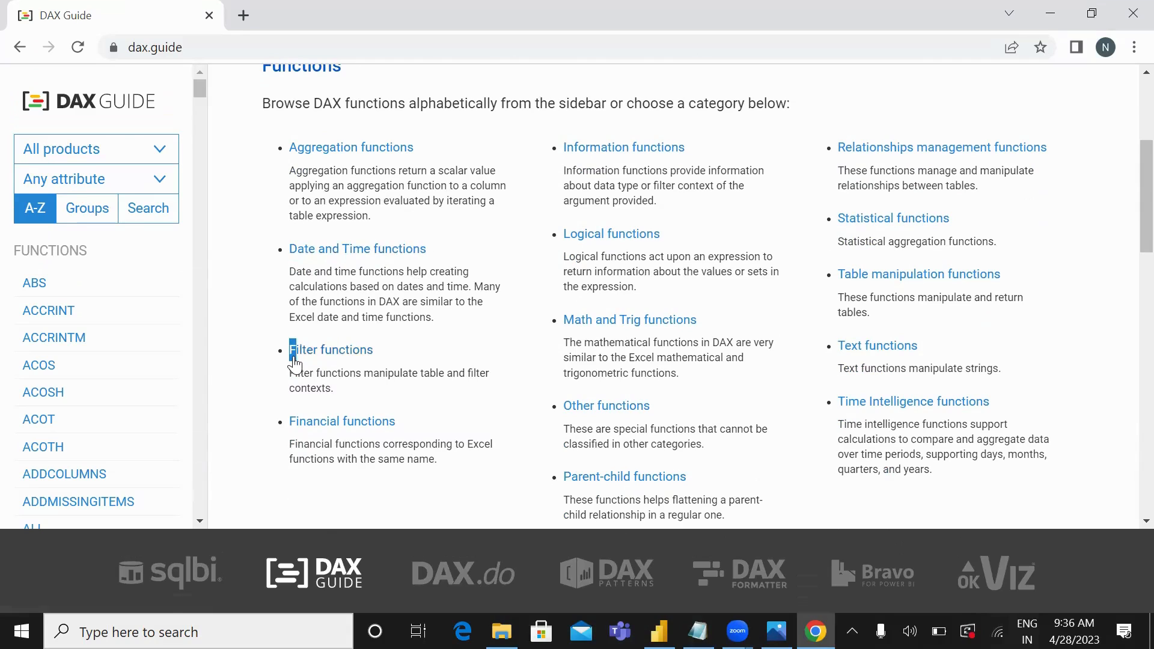
Step: Highlight the Time Intelligence and Relationships management function categories, and look over the rest of the category list
drag(840, 405, 948, 405)
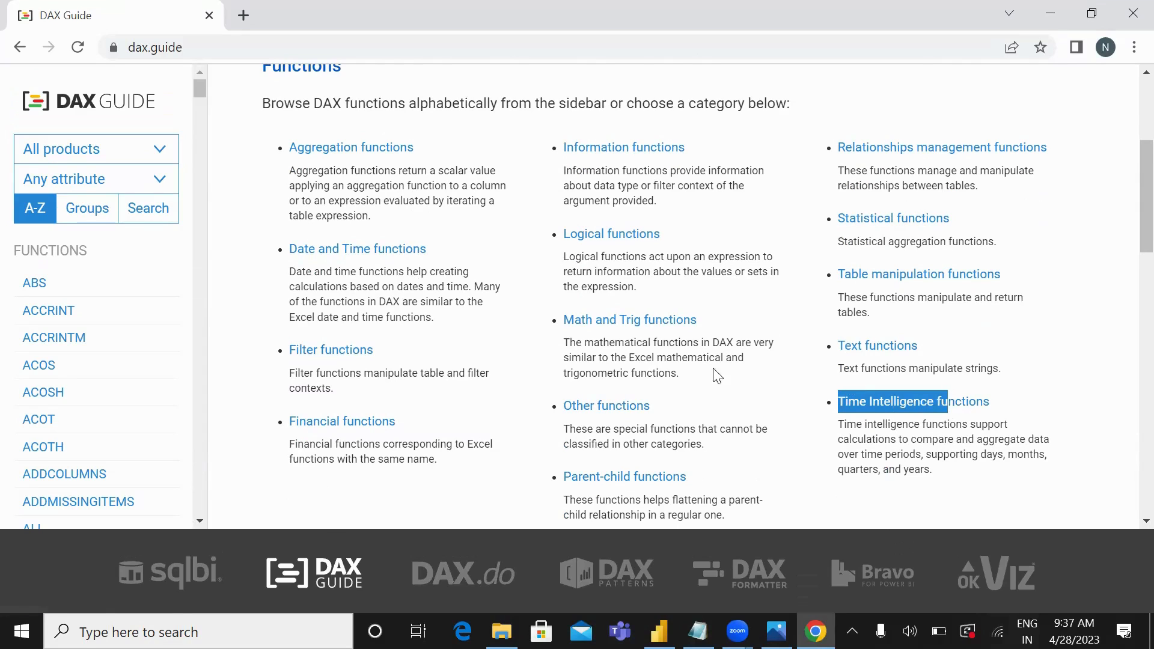
click(668, 239)
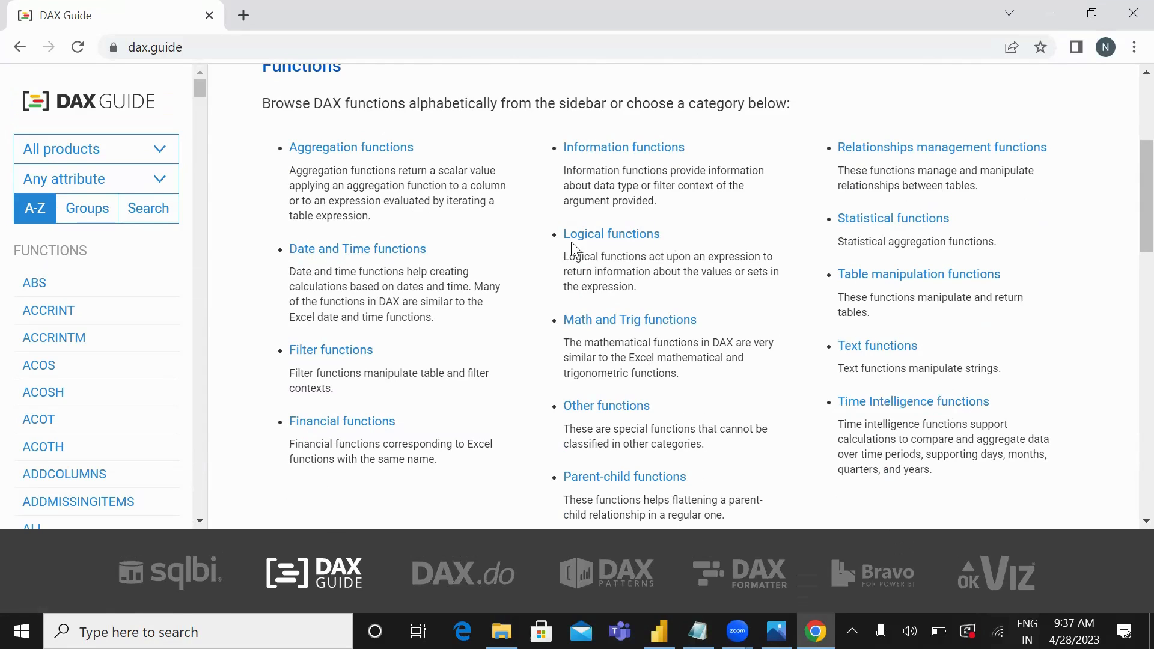
drag(823, 139, 971, 161)
scroll(665, 397, down, 1)
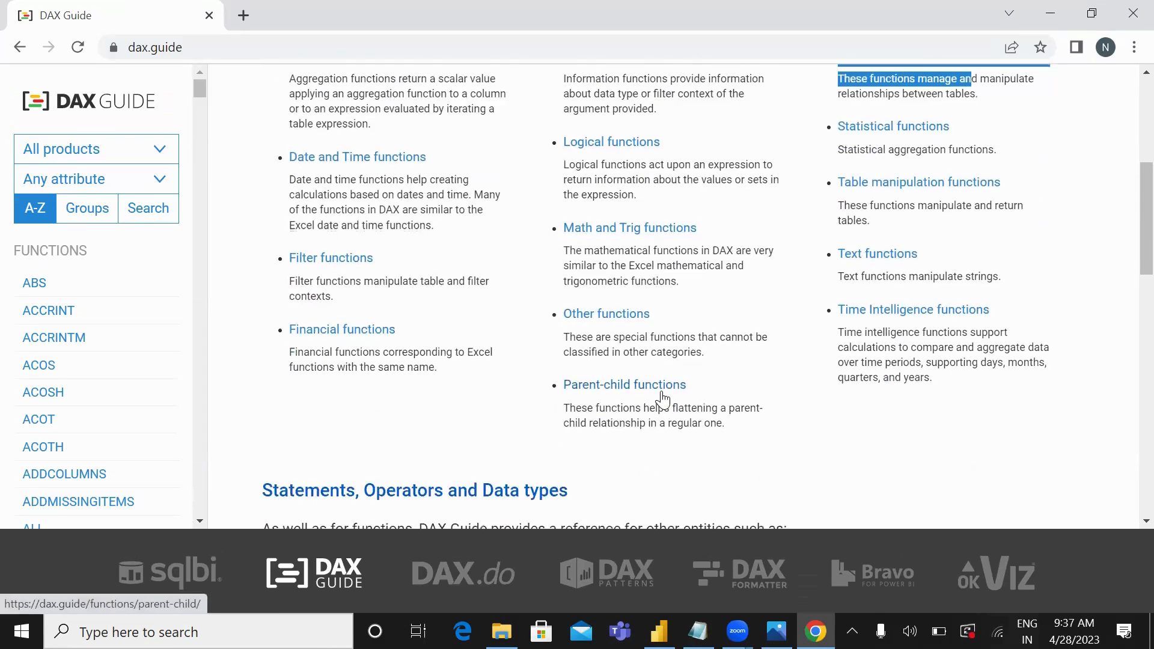
scroll(663, 398, up, 2)
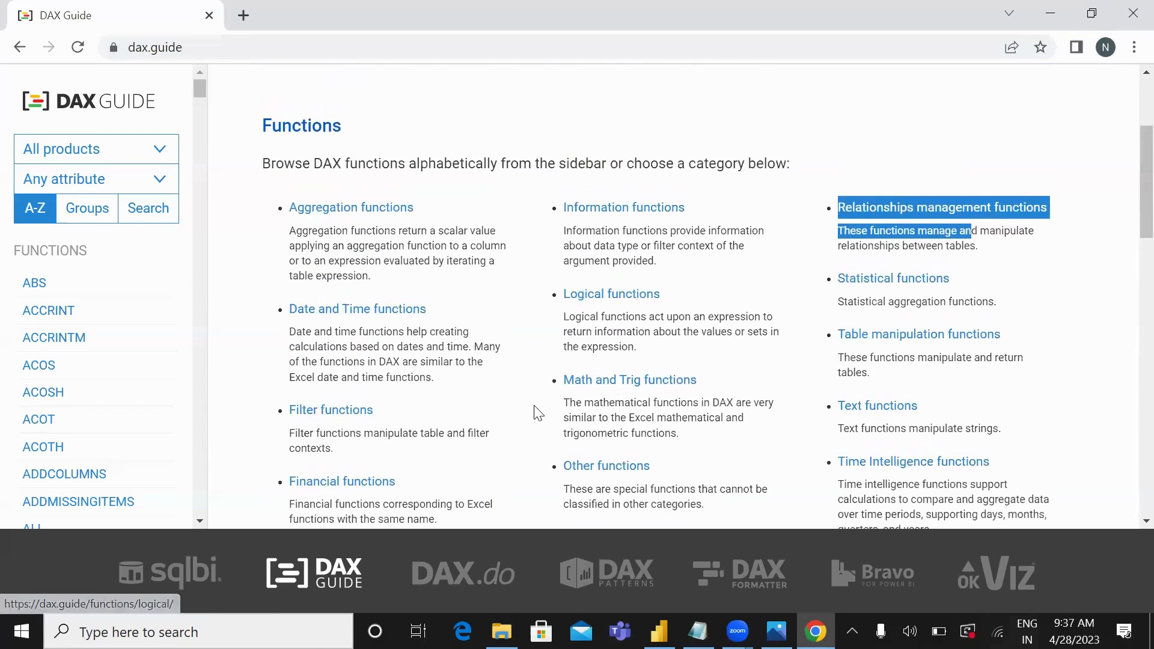
Step: Browse the list of aggregation functions, and return to the function categories on the DAX Guide home page
click(356, 218)
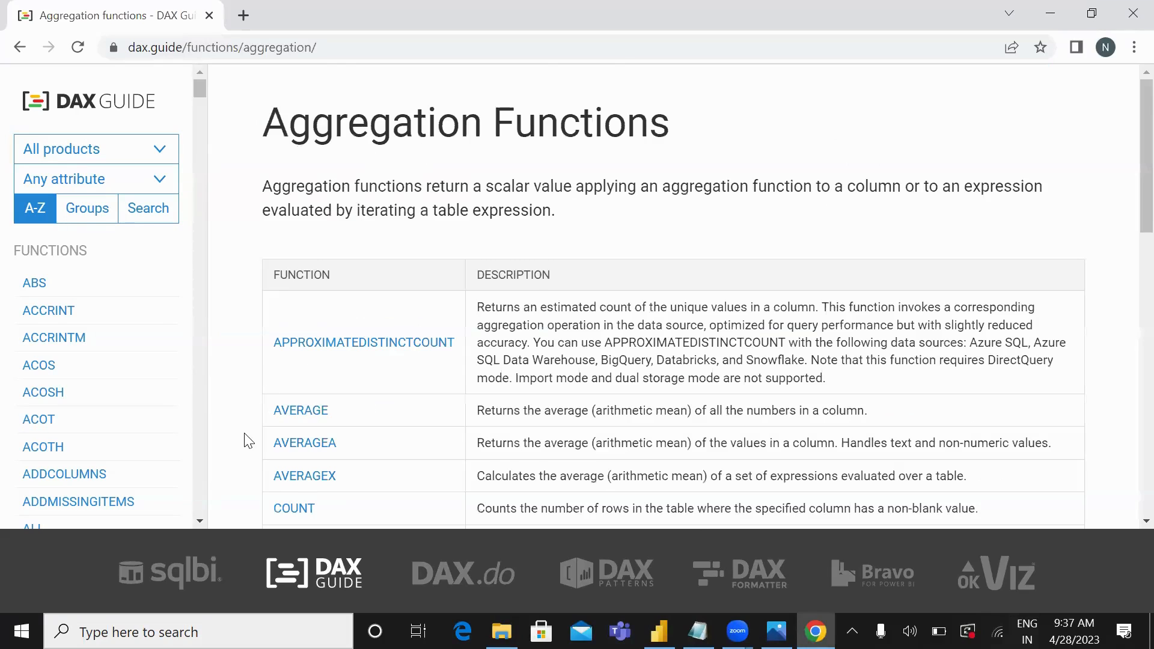
scroll(247, 438, down, 4)
scroll(305, 384, down, 9)
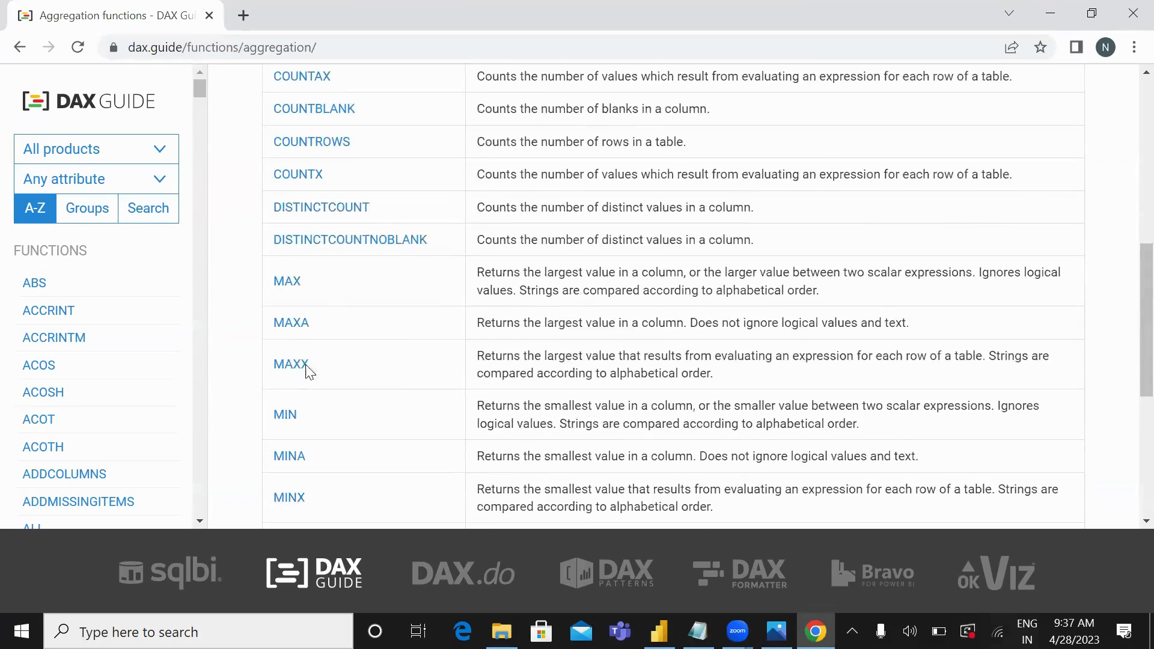
scroll(316, 292, up, 13)
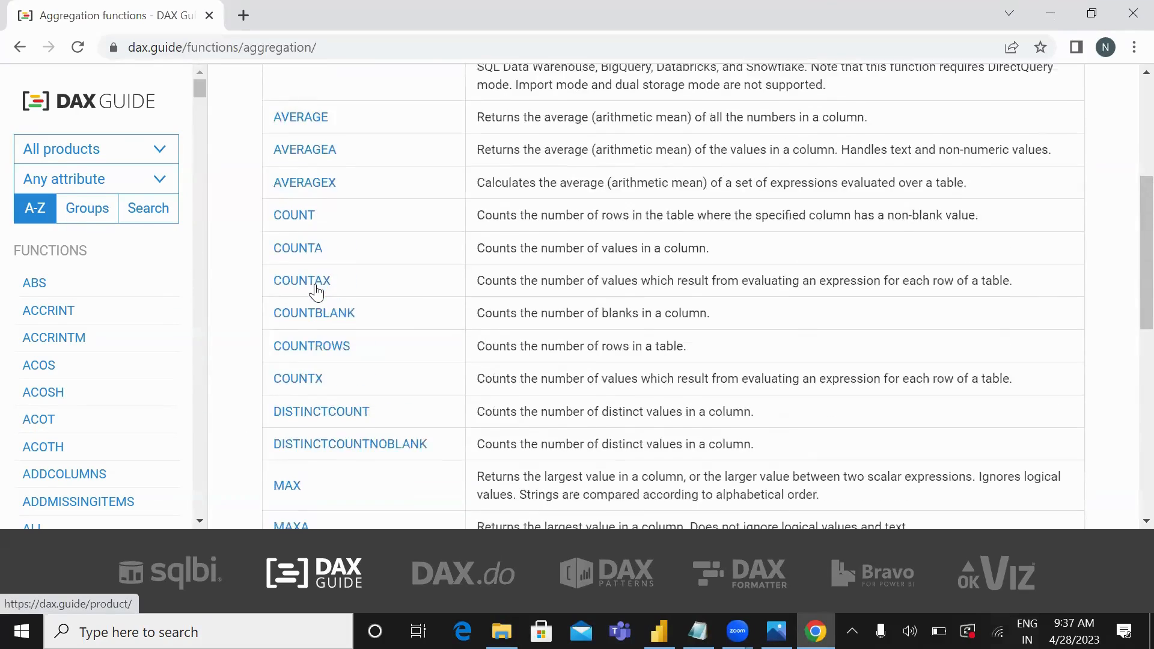
scroll(318, 292, down, 6)
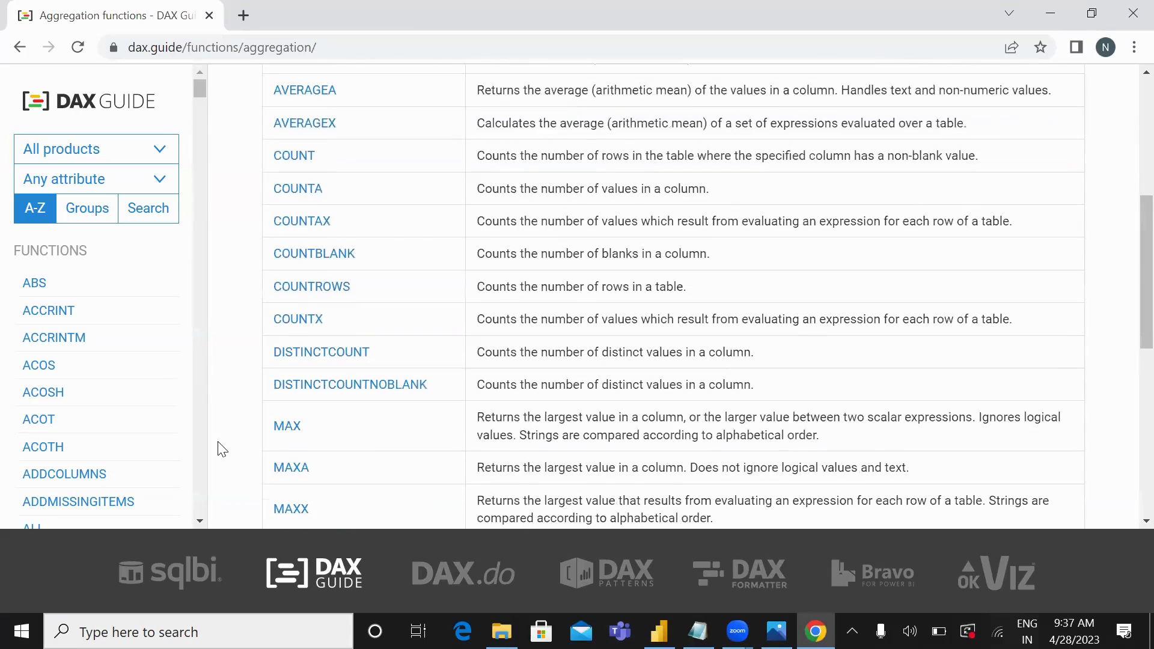
scroll(257, 312, up, 6)
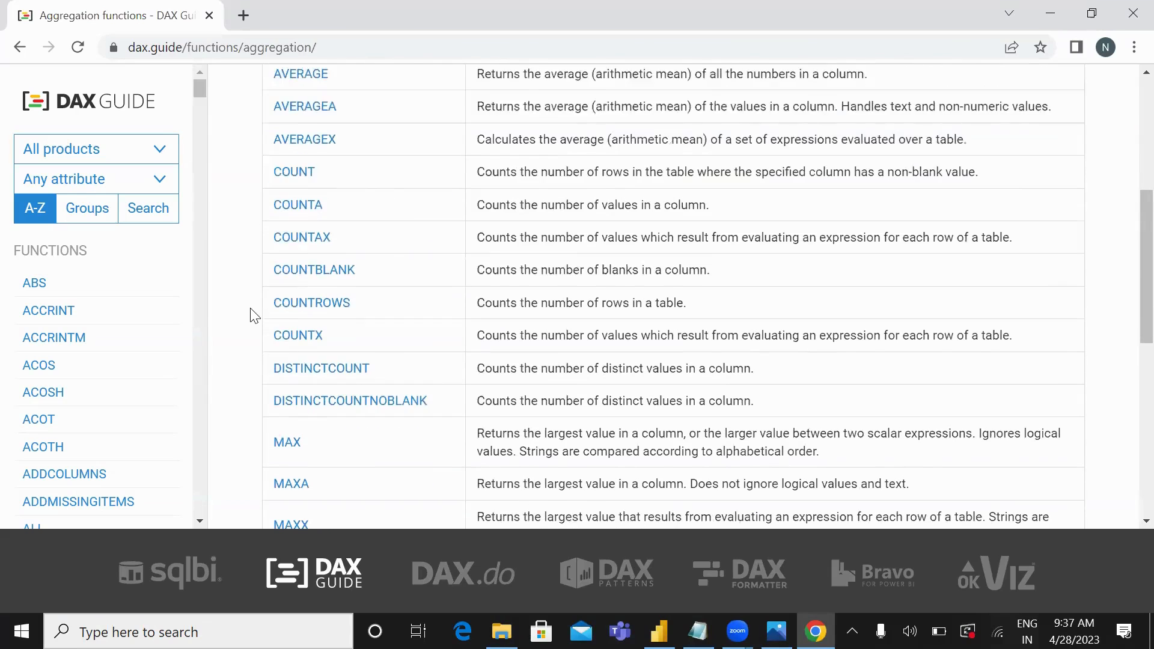
click(22, 48)
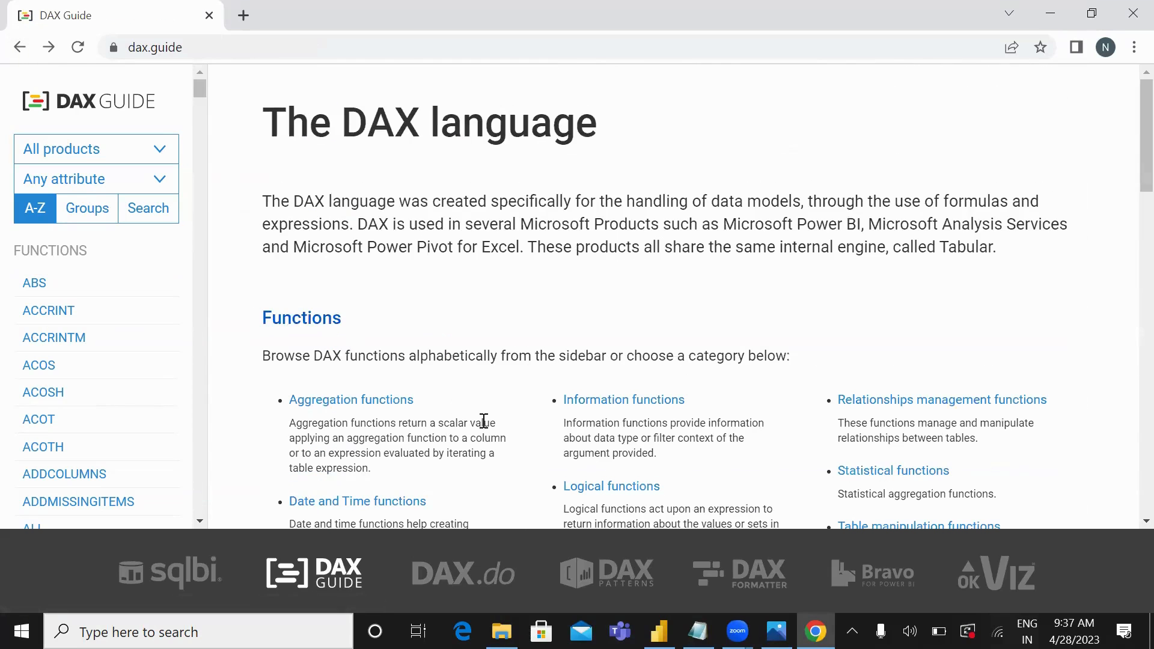
scroll(482, 420, down, 3)
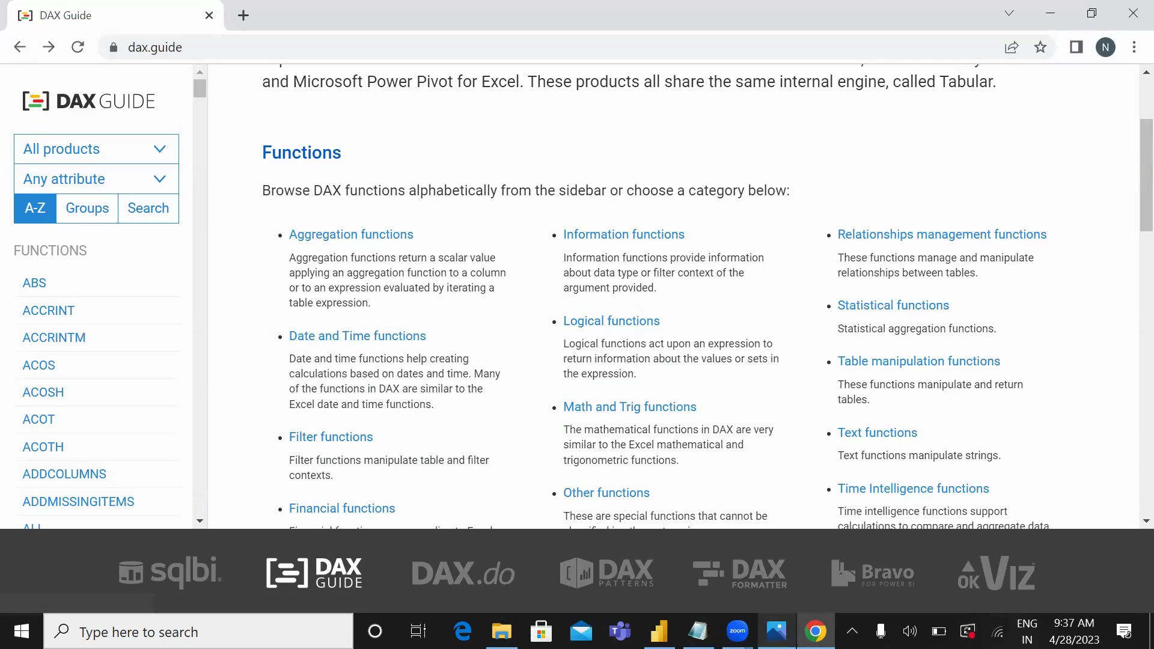
Step: Switch to Power BI Desktop, expand the Visualizations pane, and view the Format page options before returning to Build visual
click(660, 631)
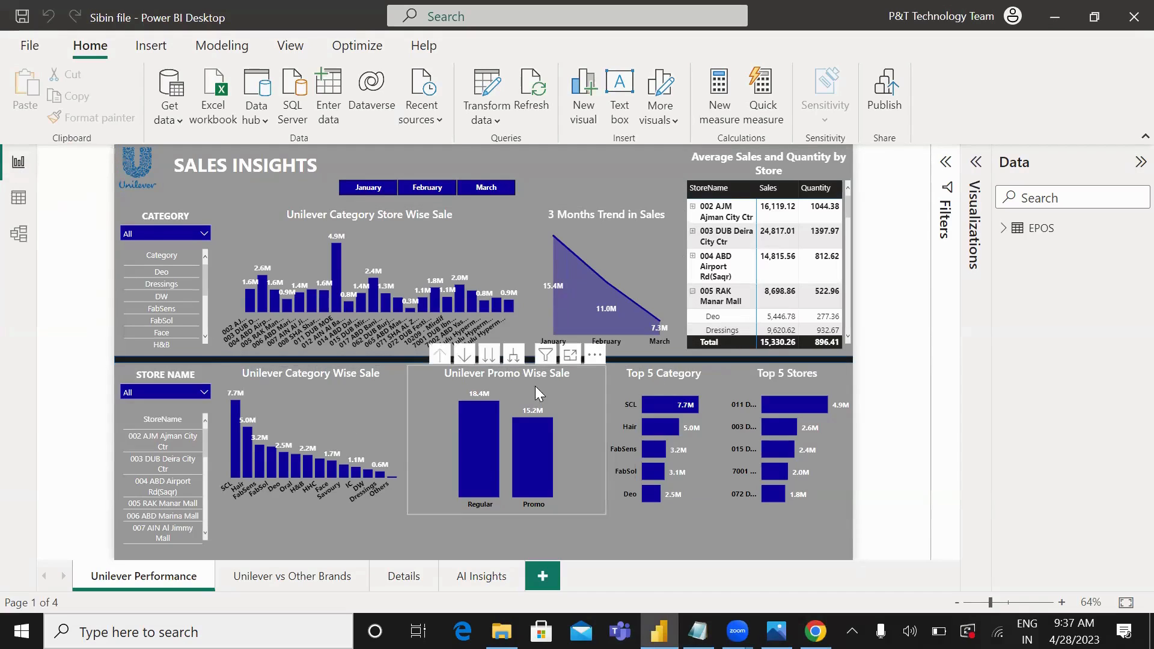
click(976, 164)
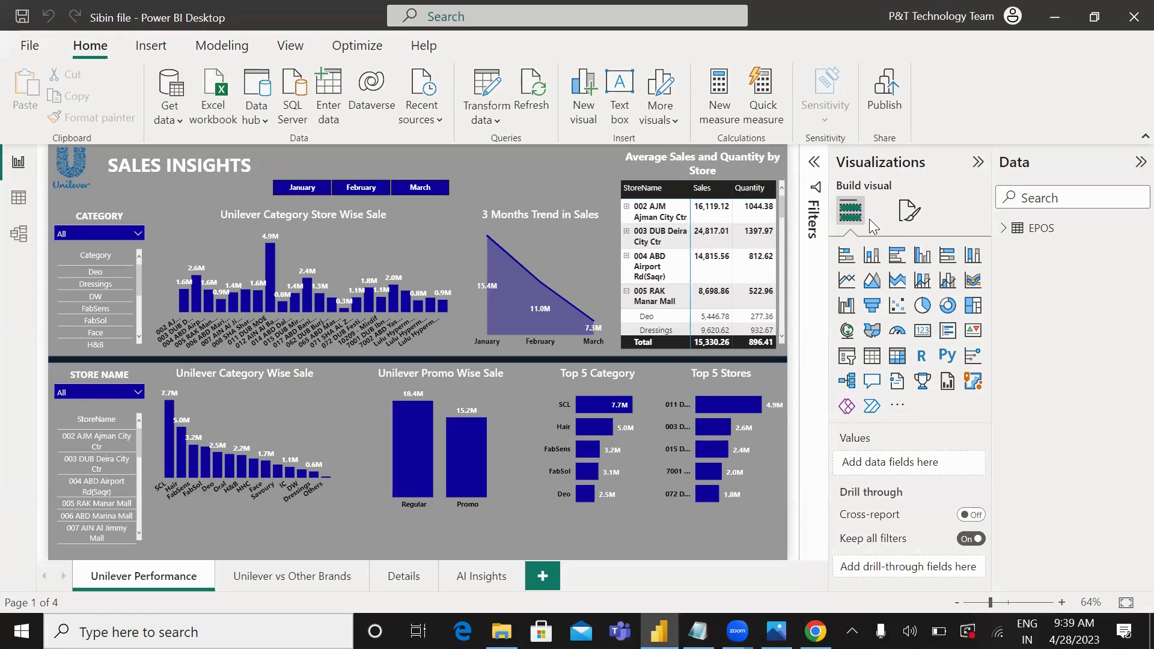
click(911, 221)
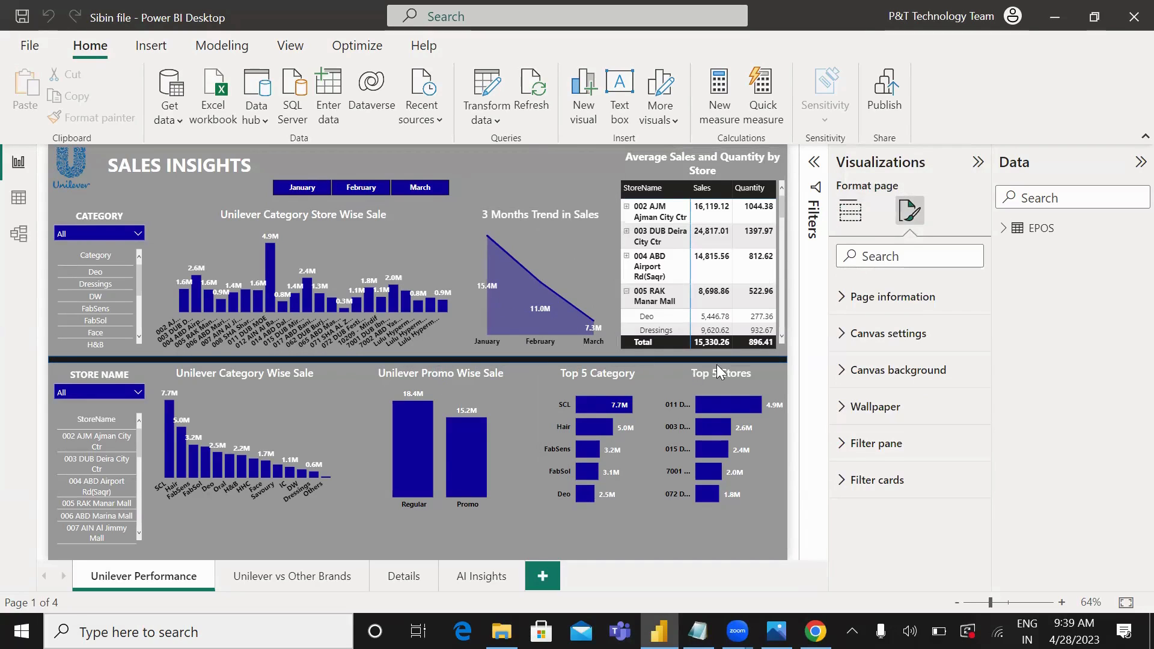
click(850, 210)
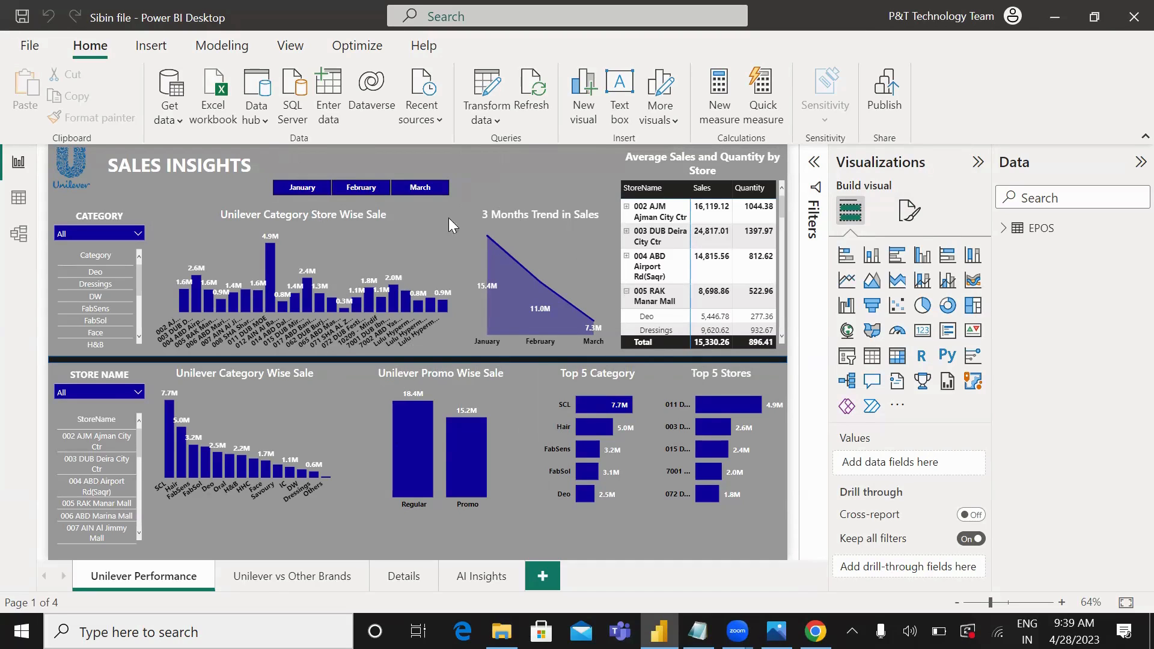
Step: Open the Unilever vs Other Brands page and look through the Category slicer and the StoreName list
click(262, 582)
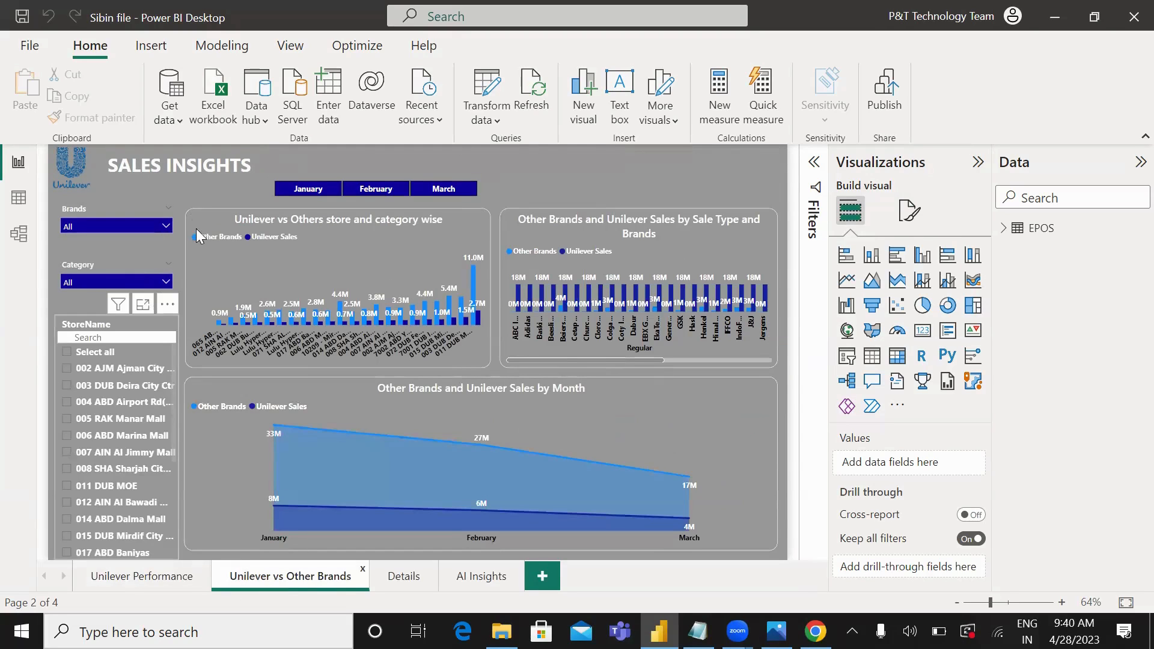
click(166, 282)
click(165, 282)
scroll(177, 442, down, 3)
click(175, 449)
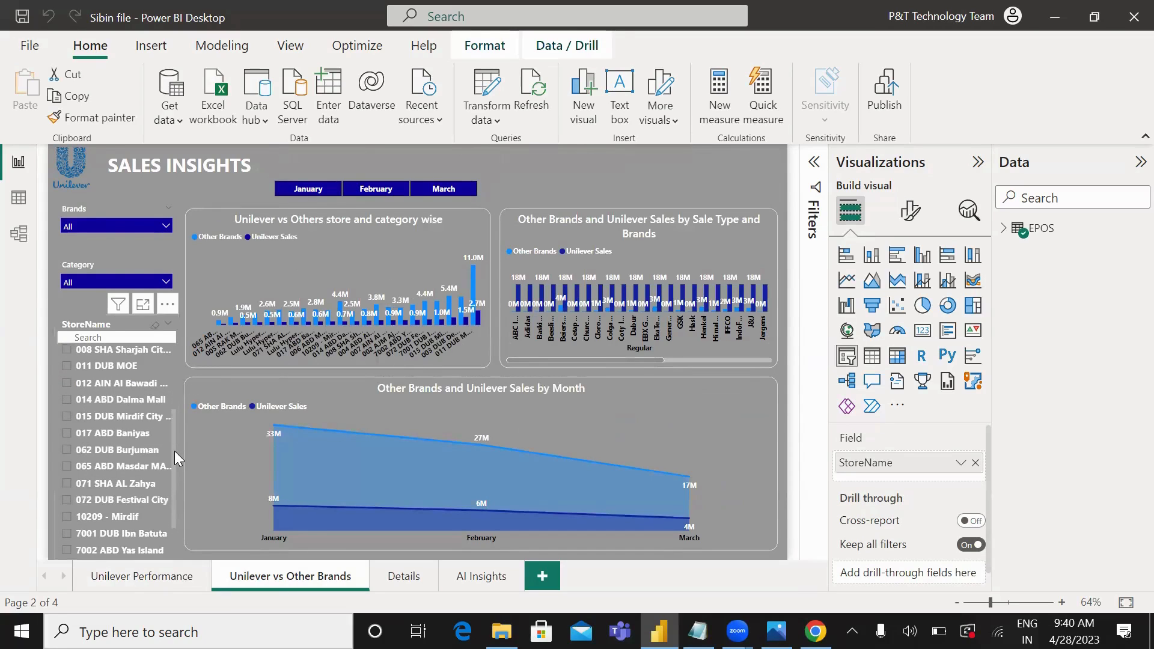
scroll(175, 451, up, 2)
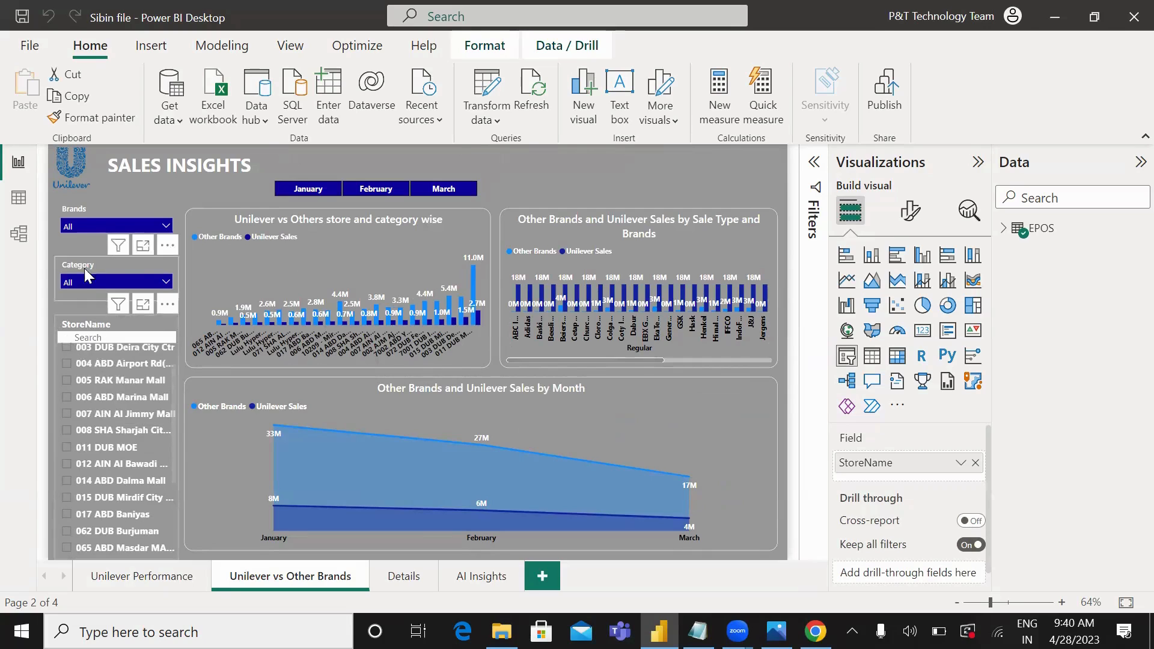
click(164, 283)
click(164, 284)
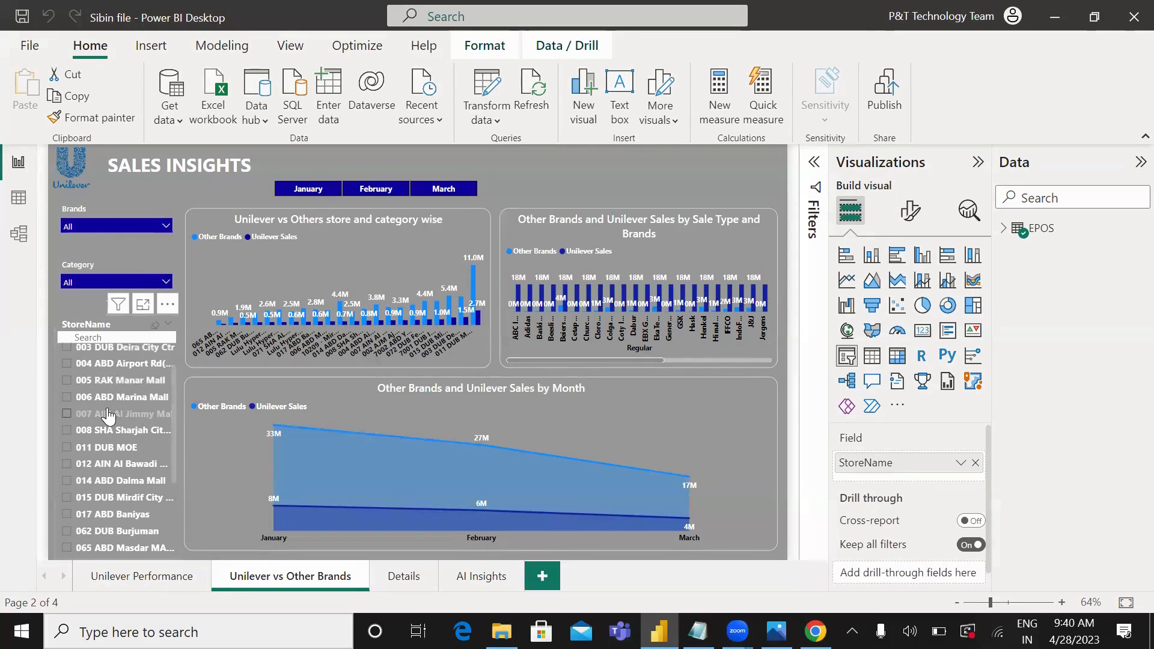
Step: Filter the page by store 004 ABD Airport Rd(Saqr), then by 003 DUB Deira City Ctr, clearing each selection
scroll(67, 406, up, 1)
click(66, 404)
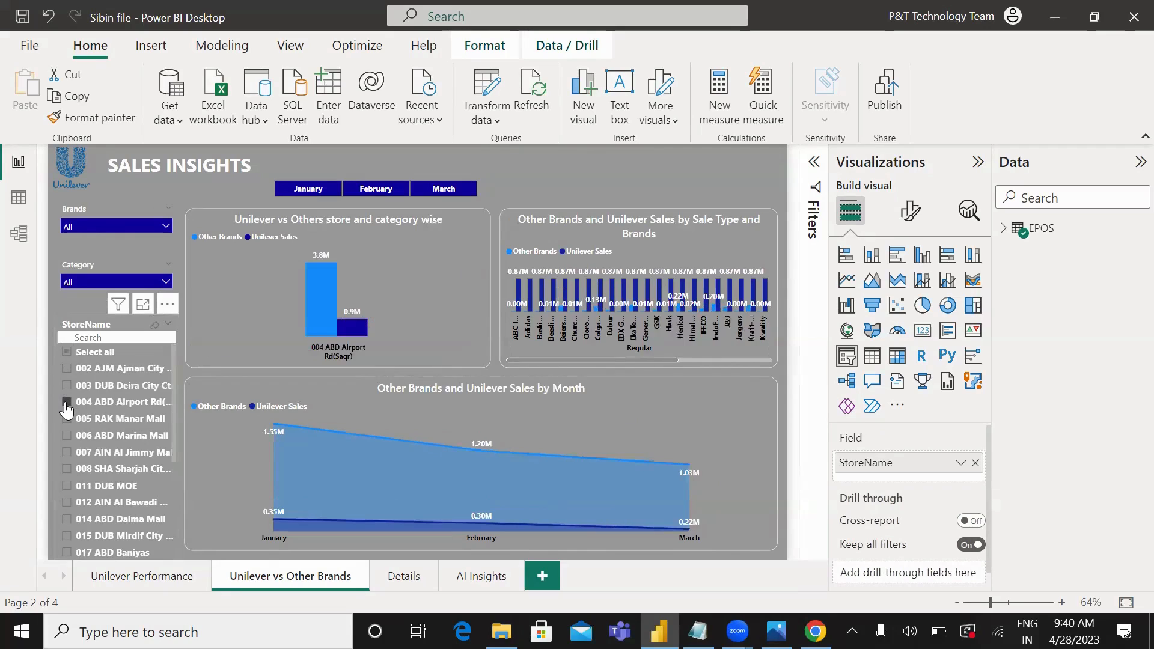
click(66, 406)
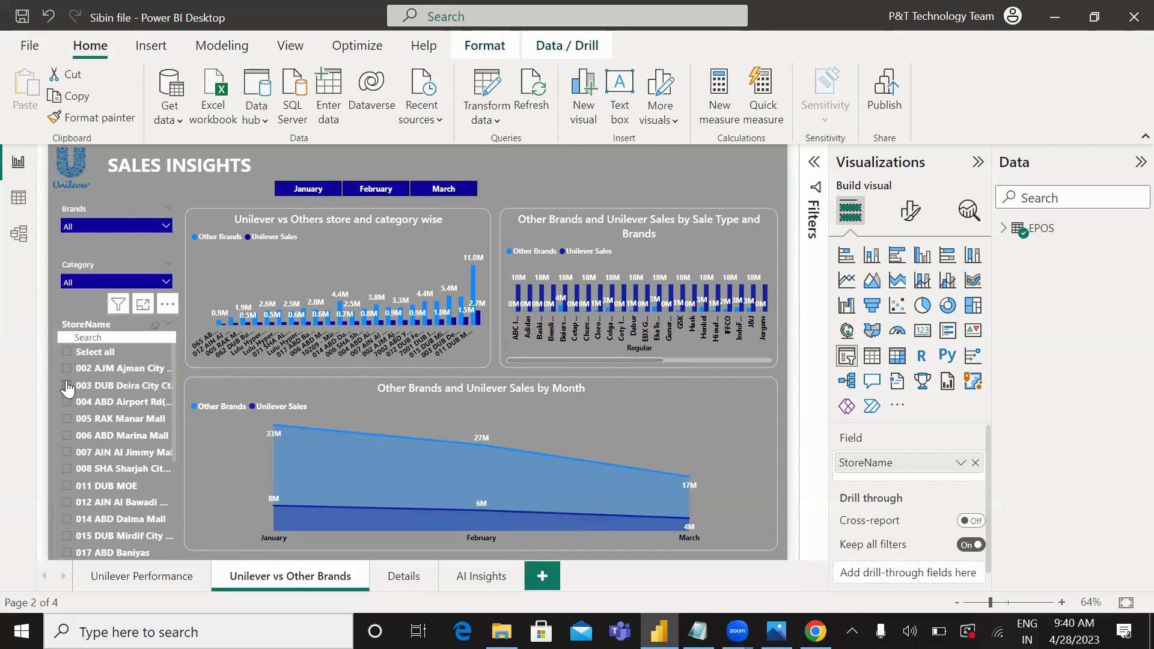
click(67, 386)
click(67, 386)
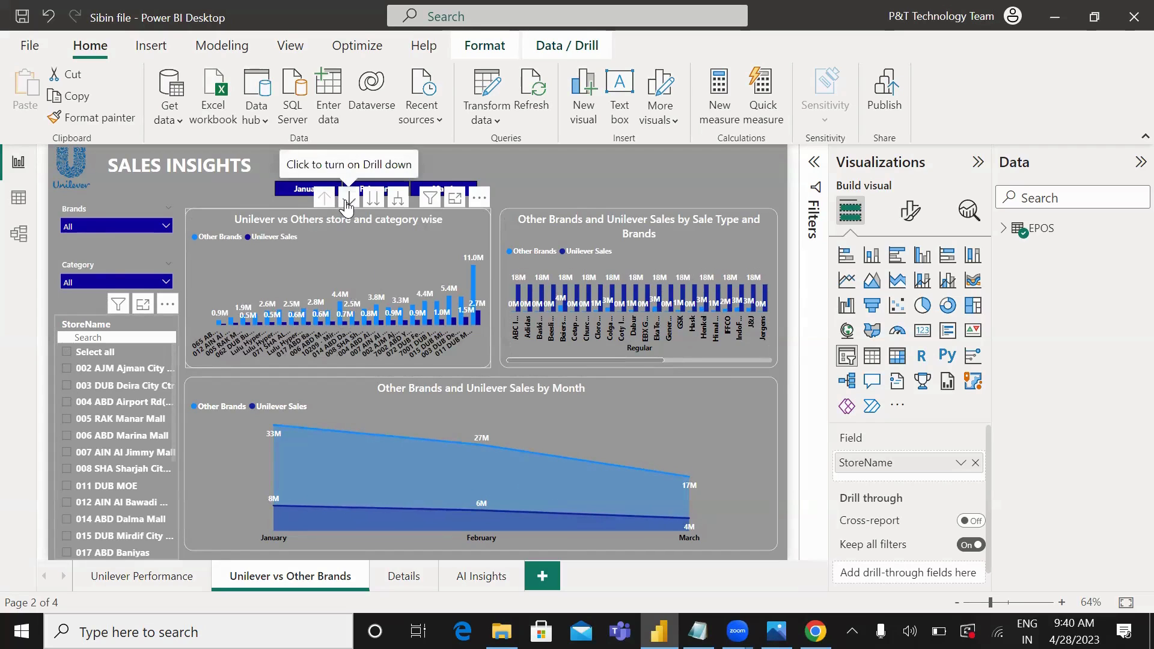
Step: View the Details and AI Insights report pages, and return to the Unilever Performance page
click(407, 576)
click(464, 582)
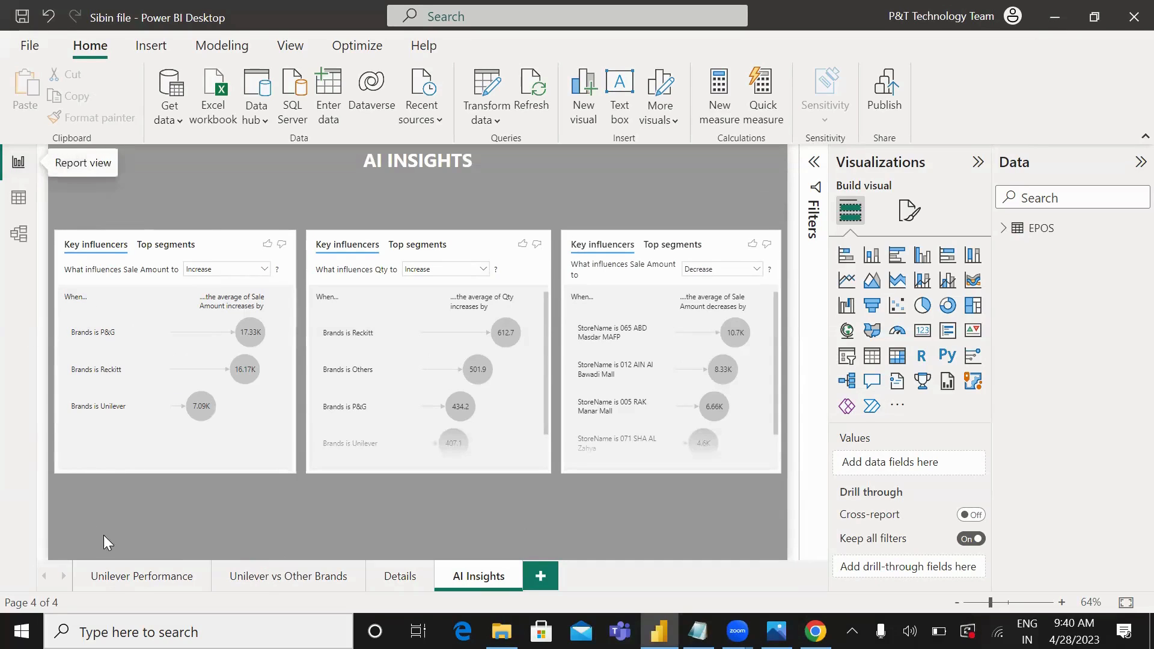
click(120, 578)
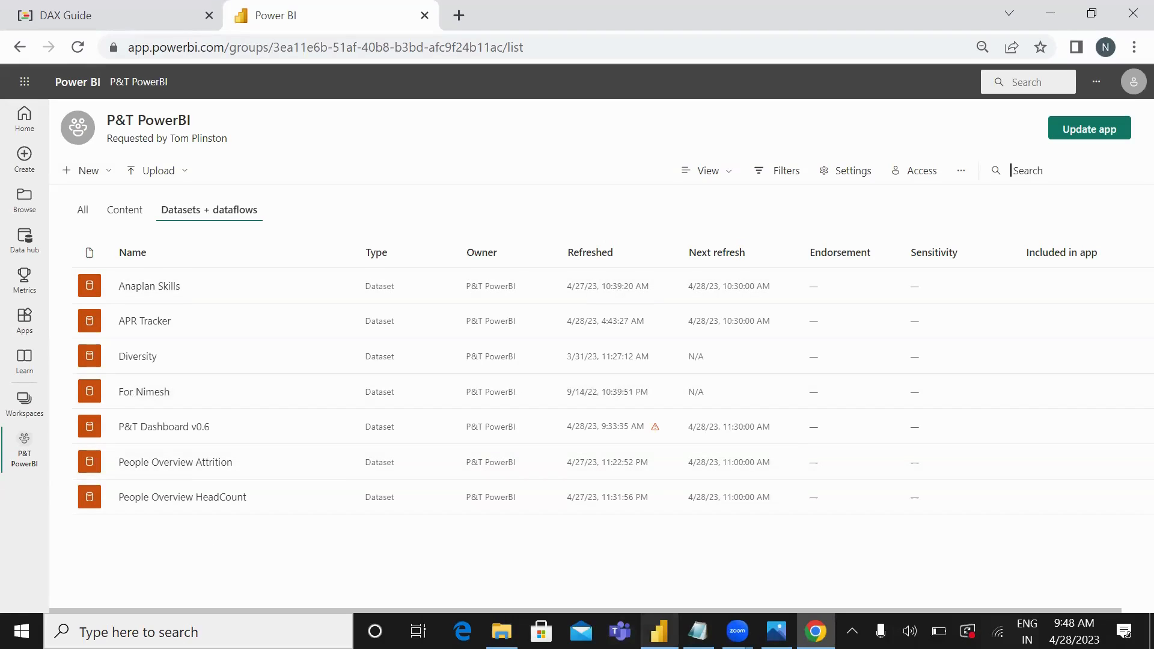
click(737, 631)
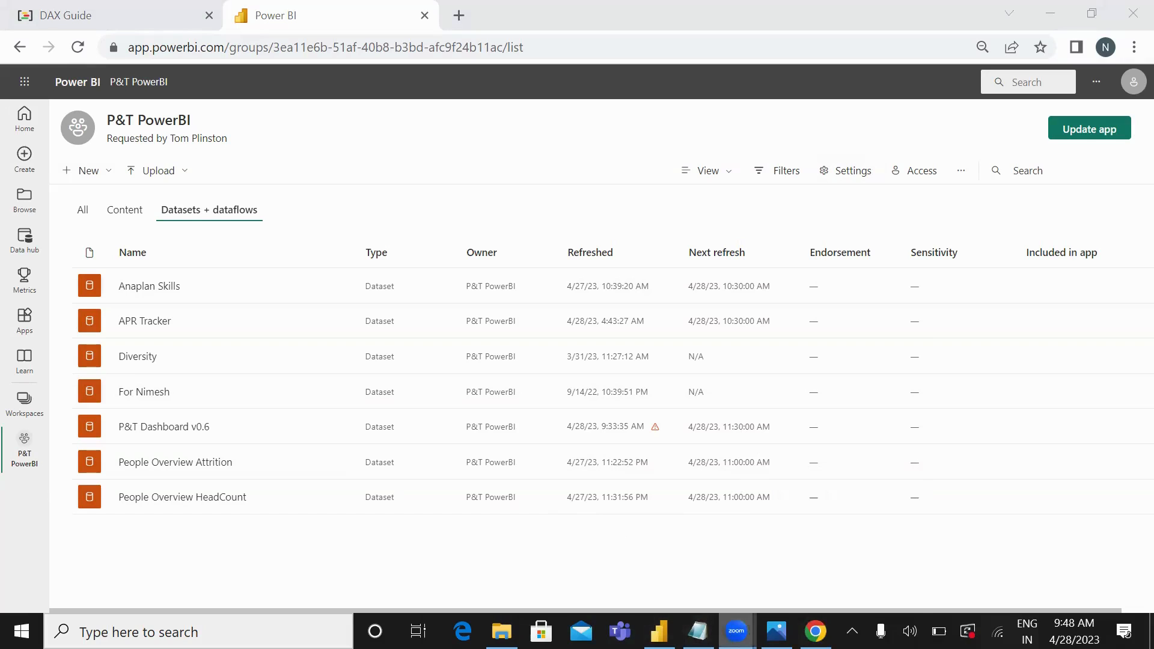
mouse_move(736, 631)
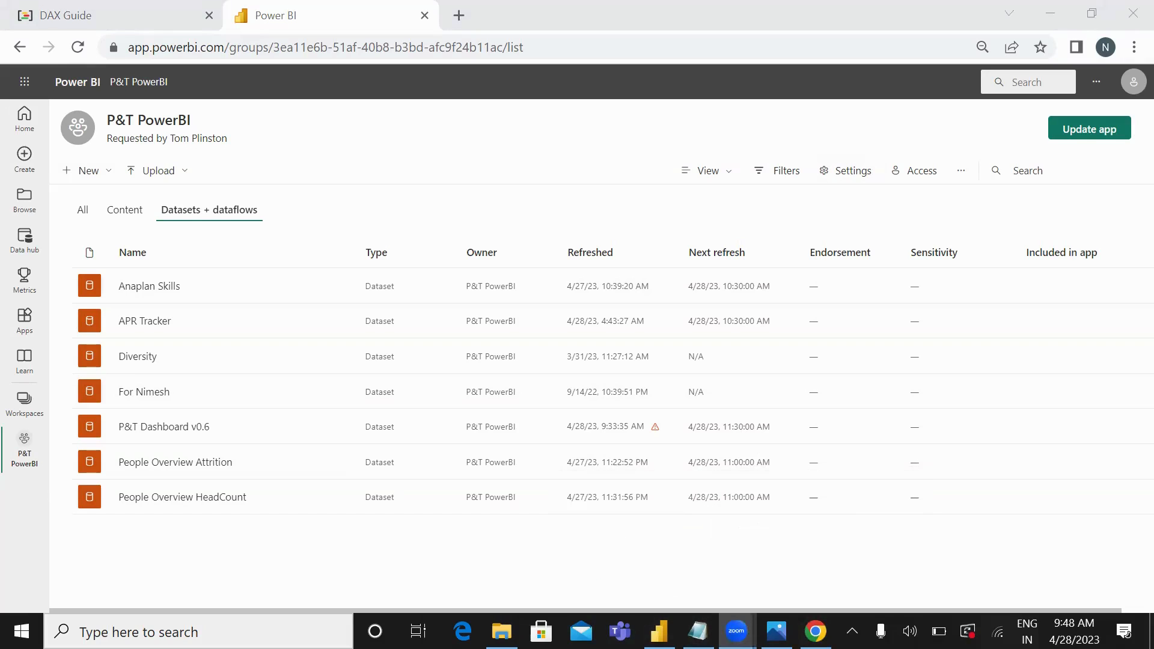